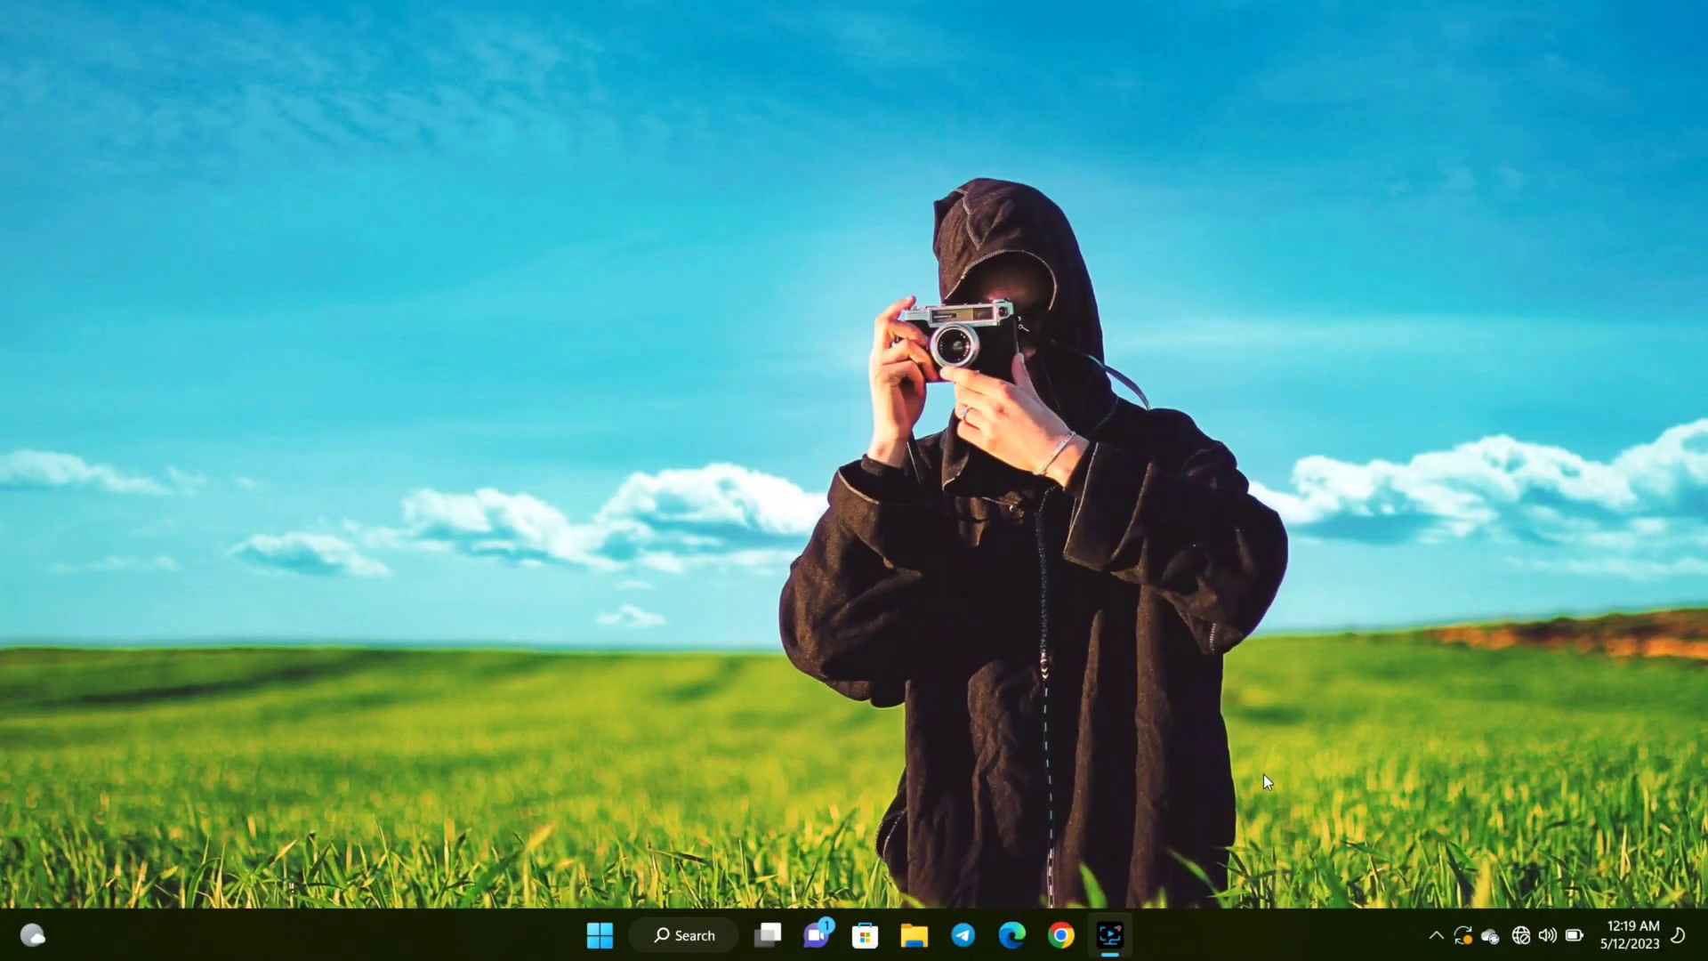
- Review the available Wi-Fi networks, then launch Command Prompt as administrator from search
left_click(1535, 935)
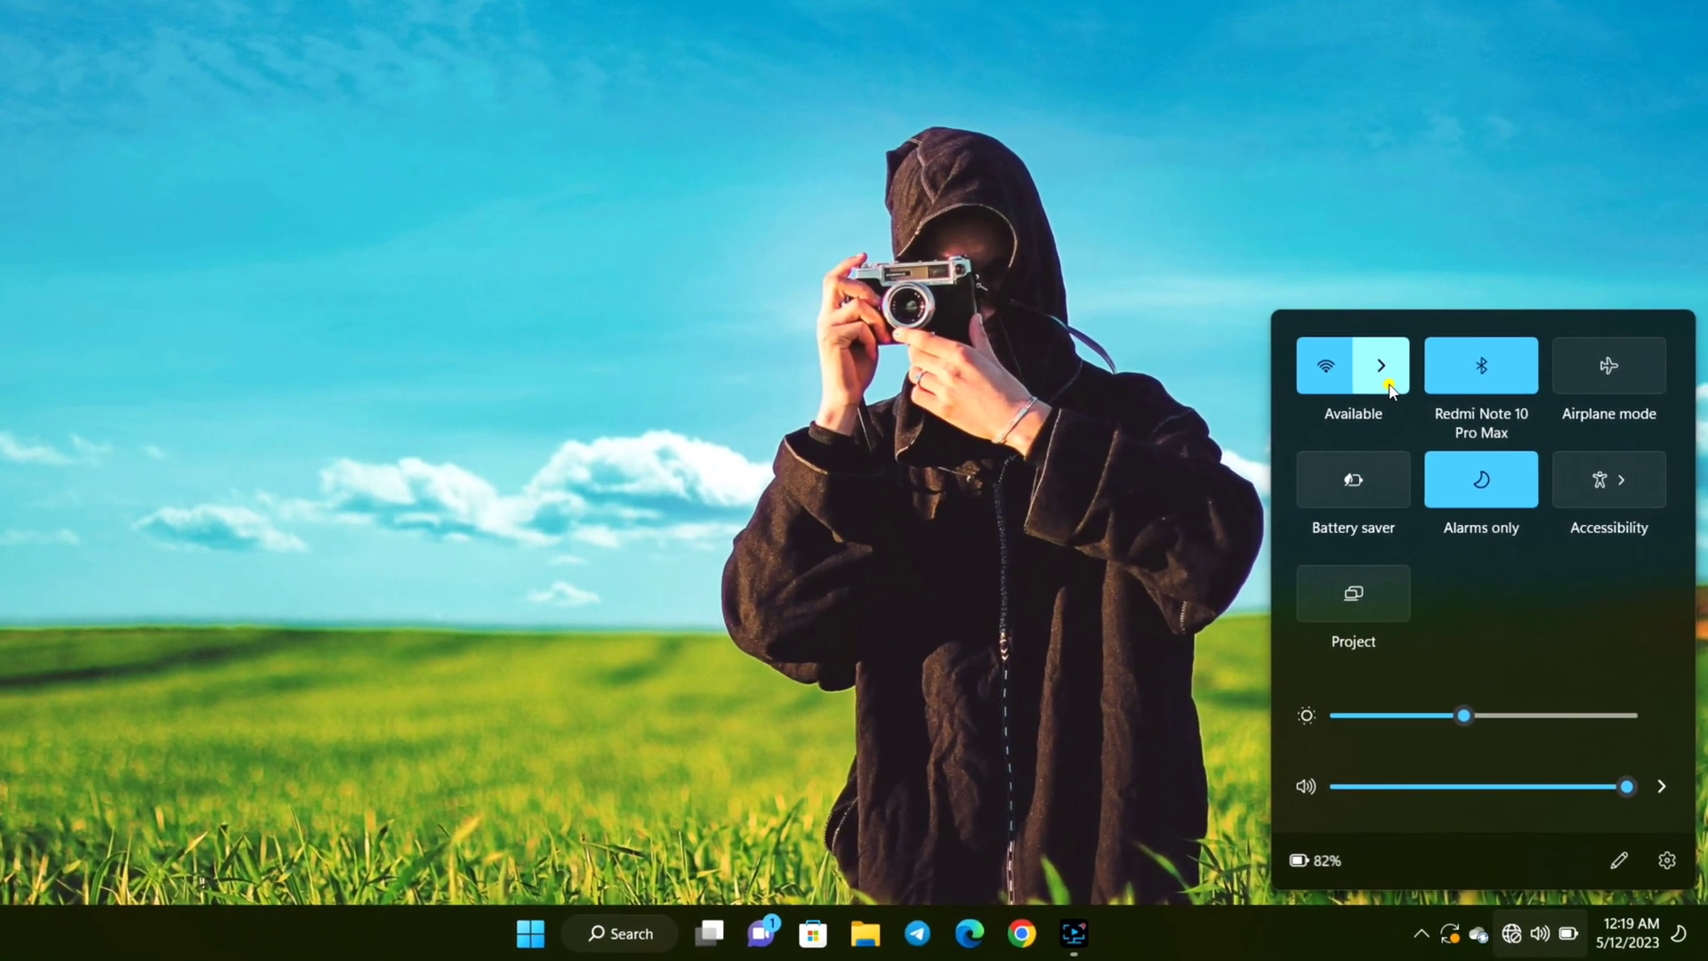
left_click(1386, 374)
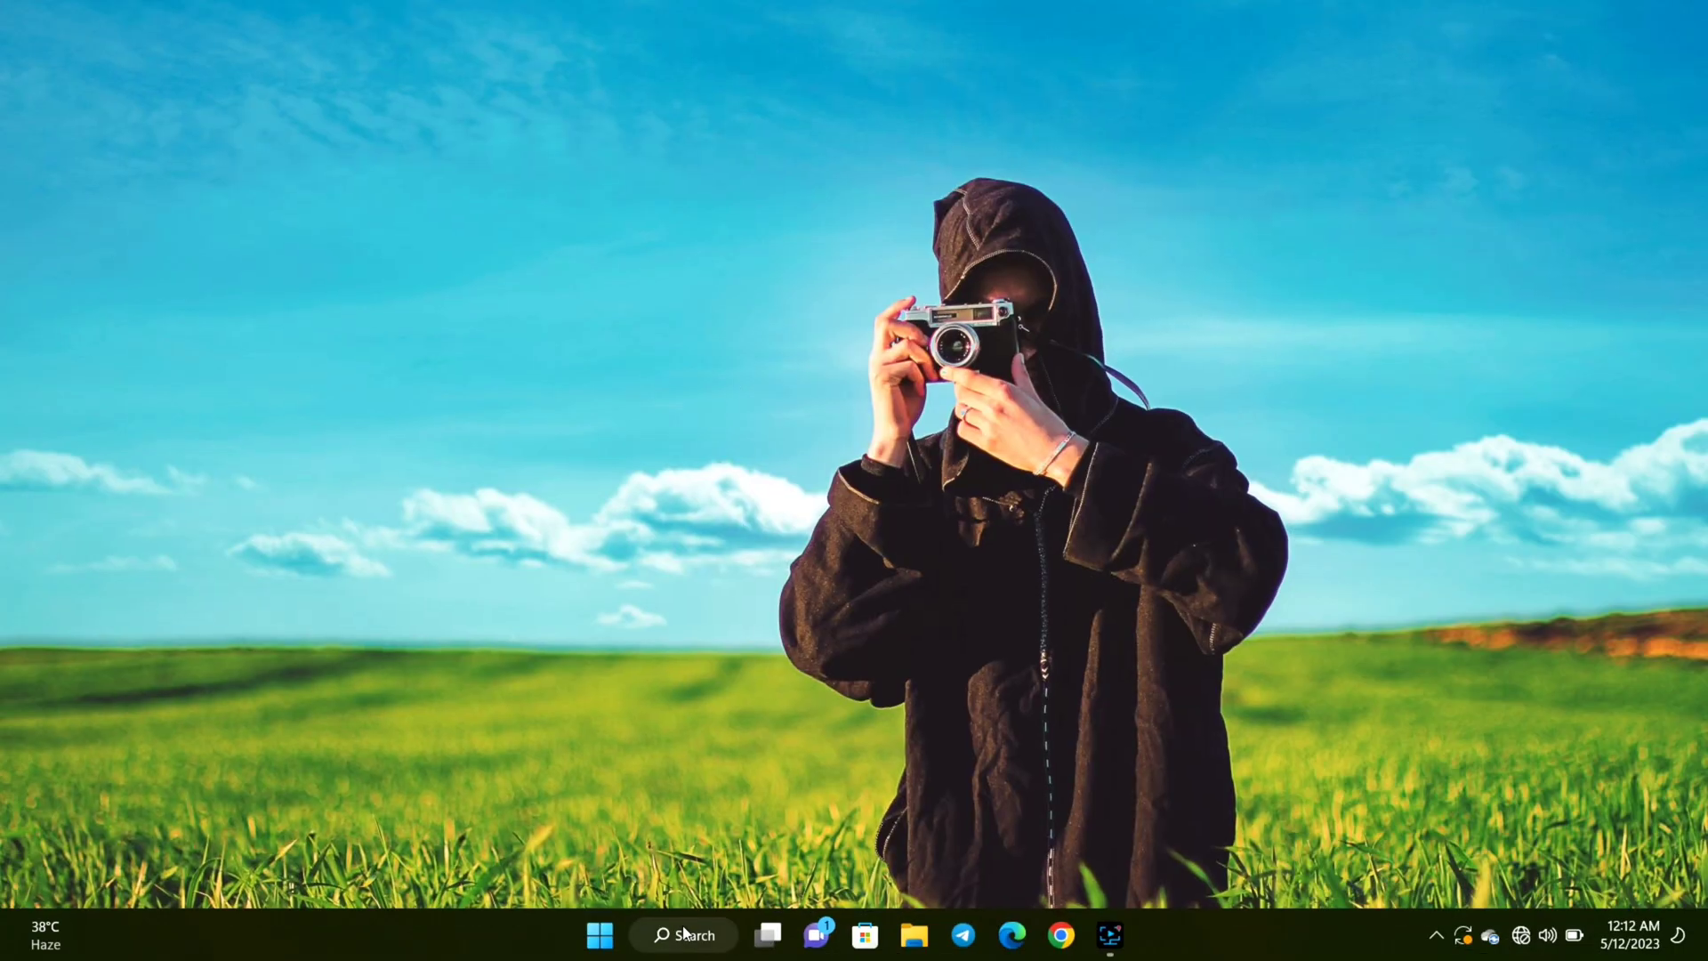
left_click(683, 935)
type("cm")
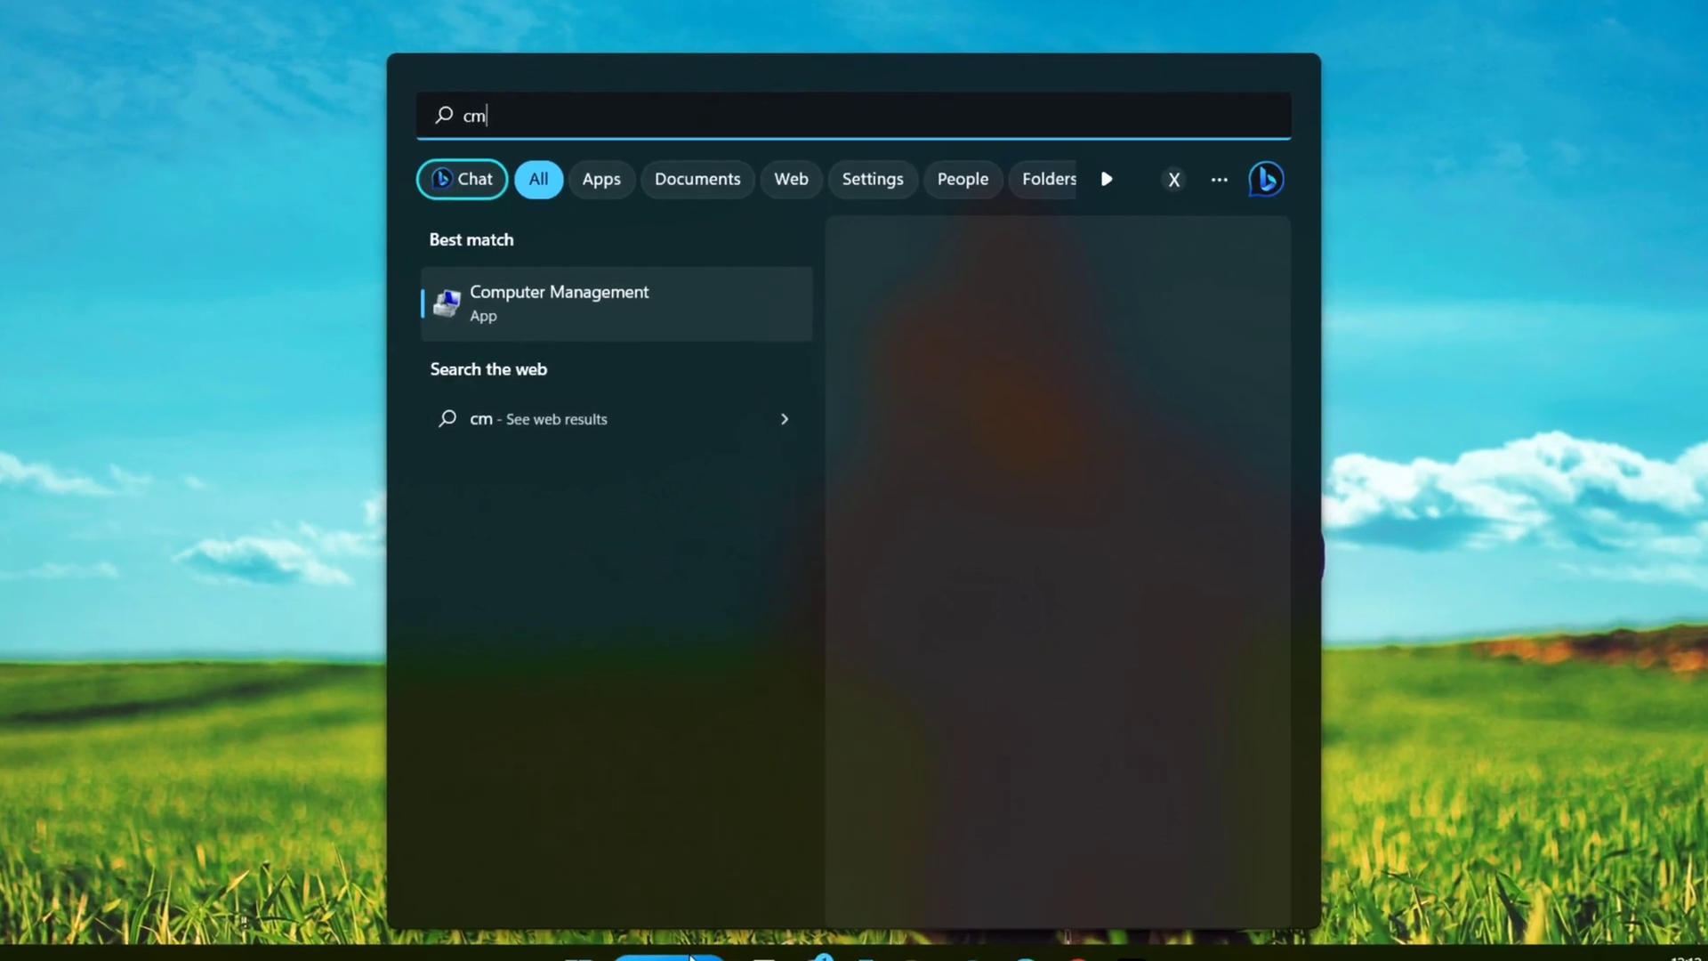
type("d")
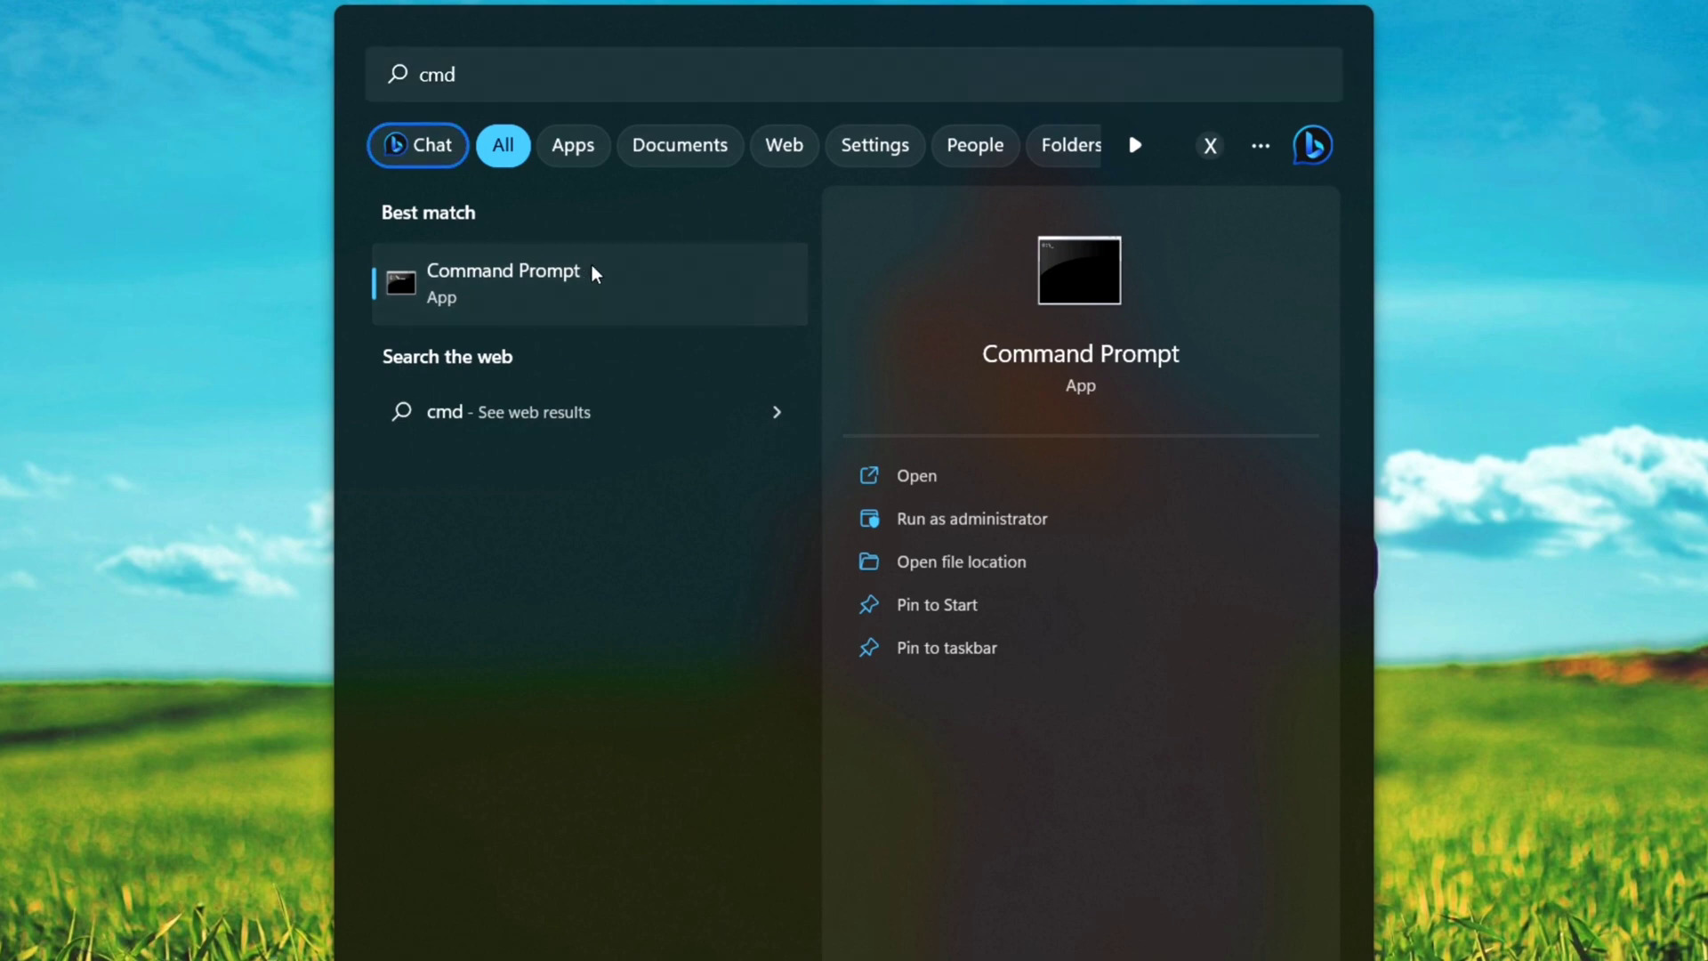
right_click(595, 273)
left_click(614, 294)
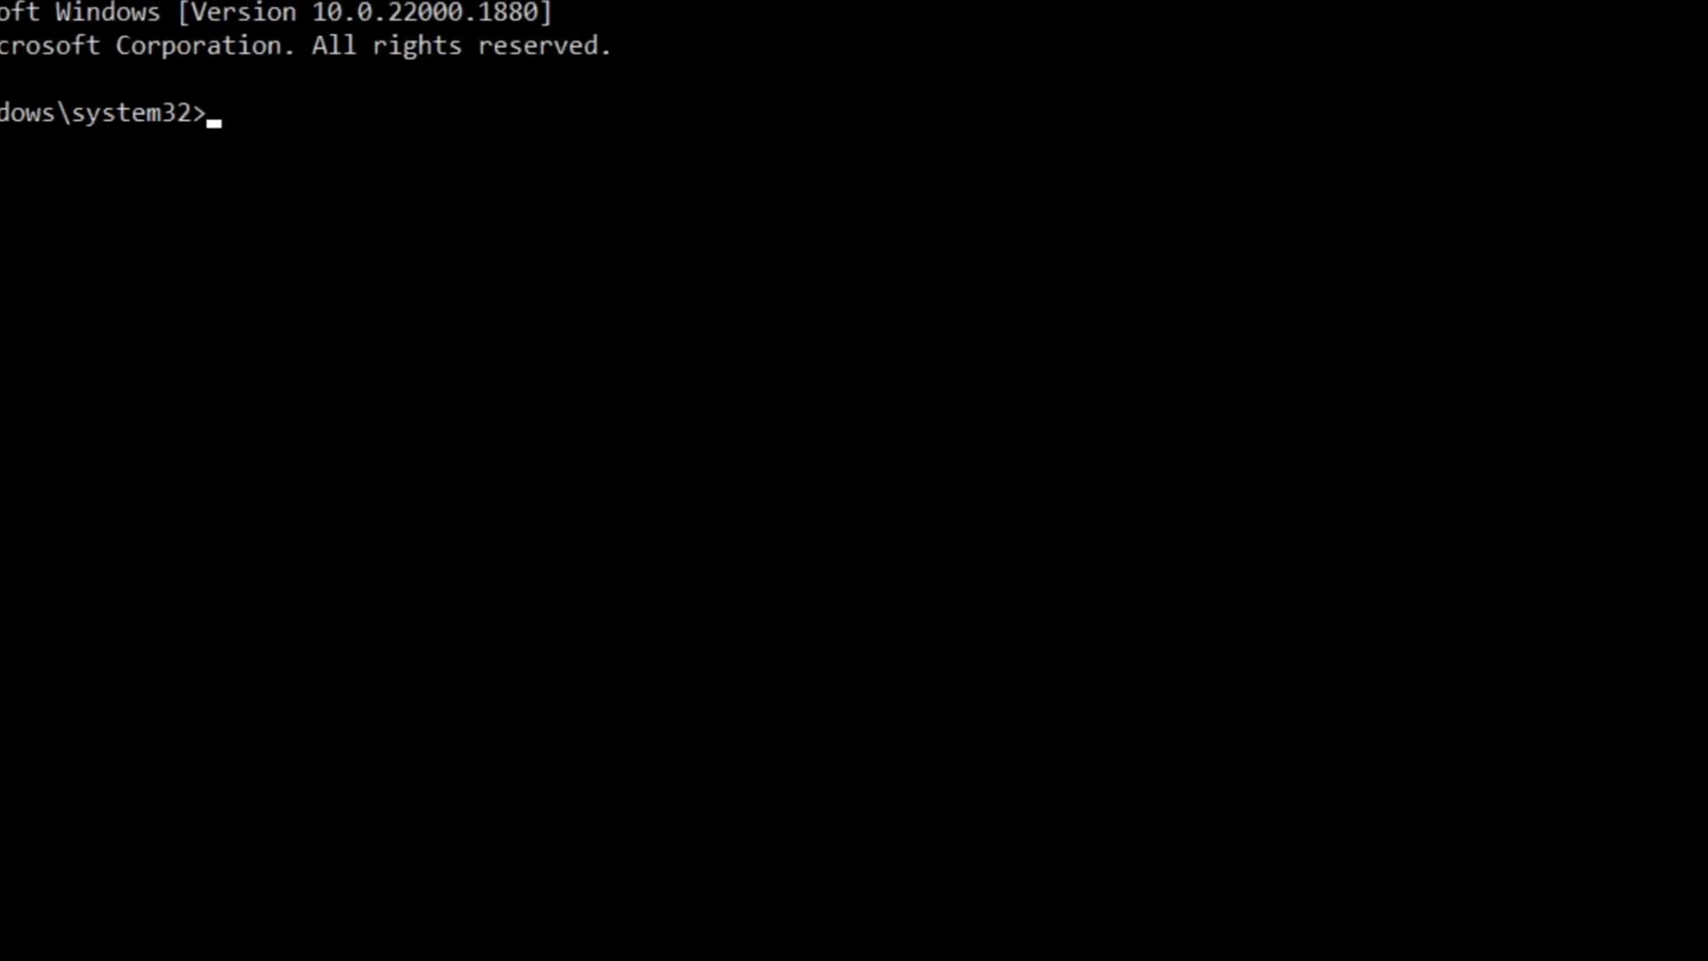
type("netsh ")
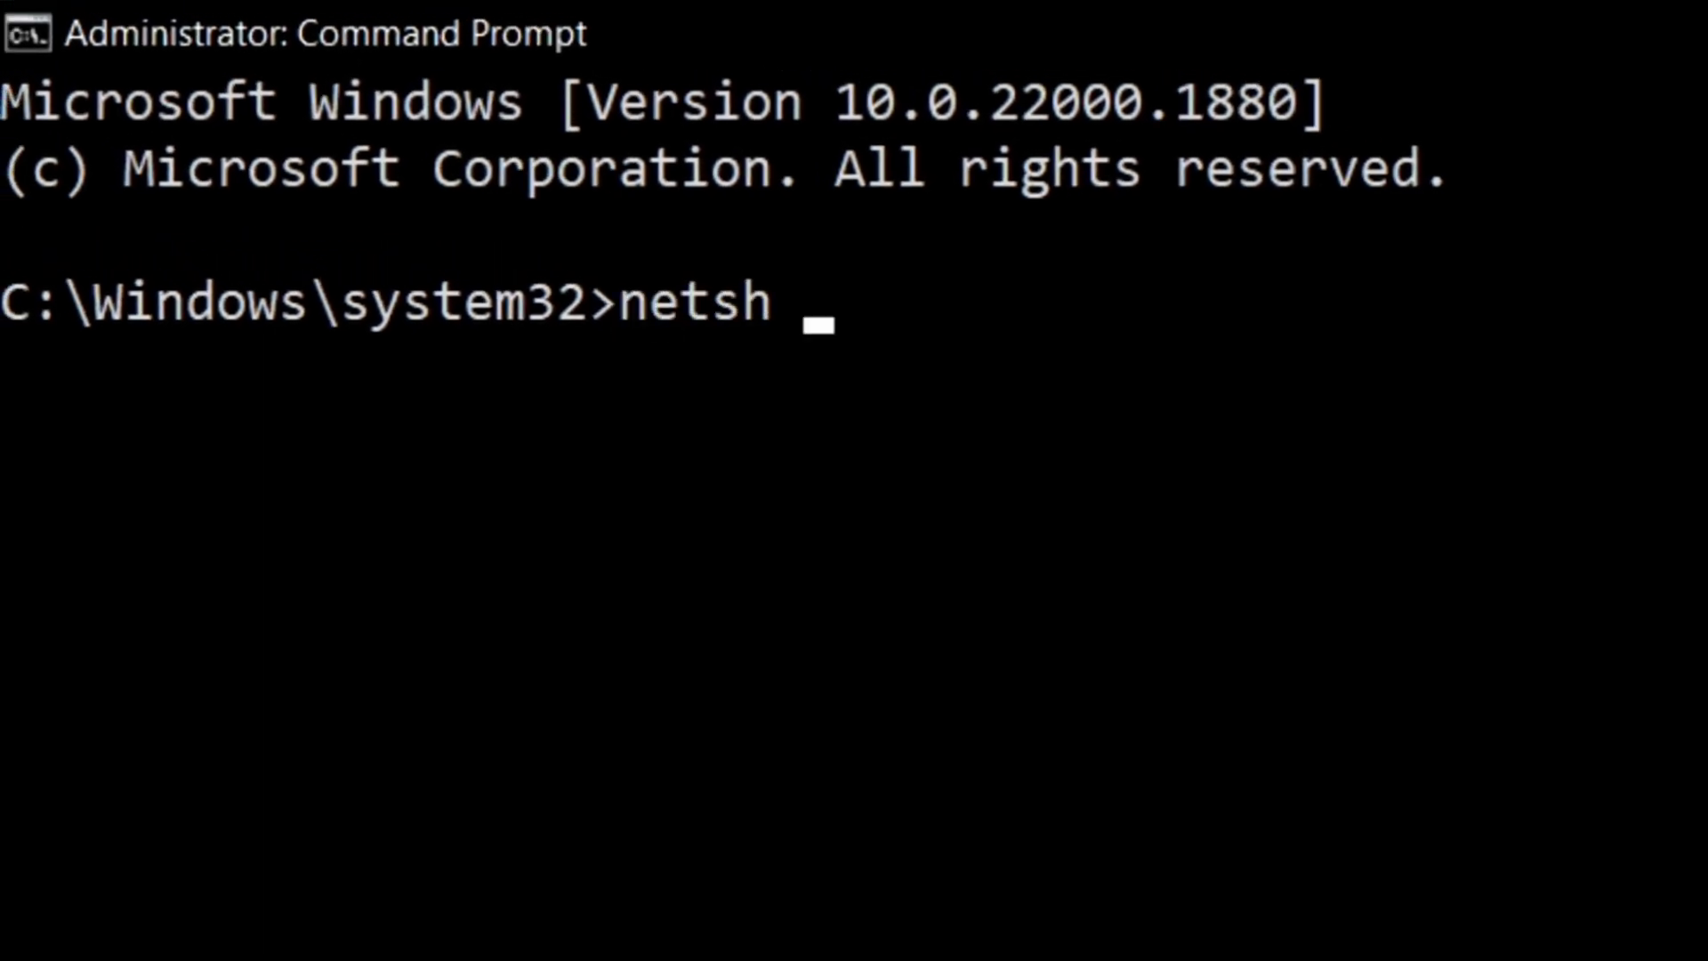
type("winsock reset")
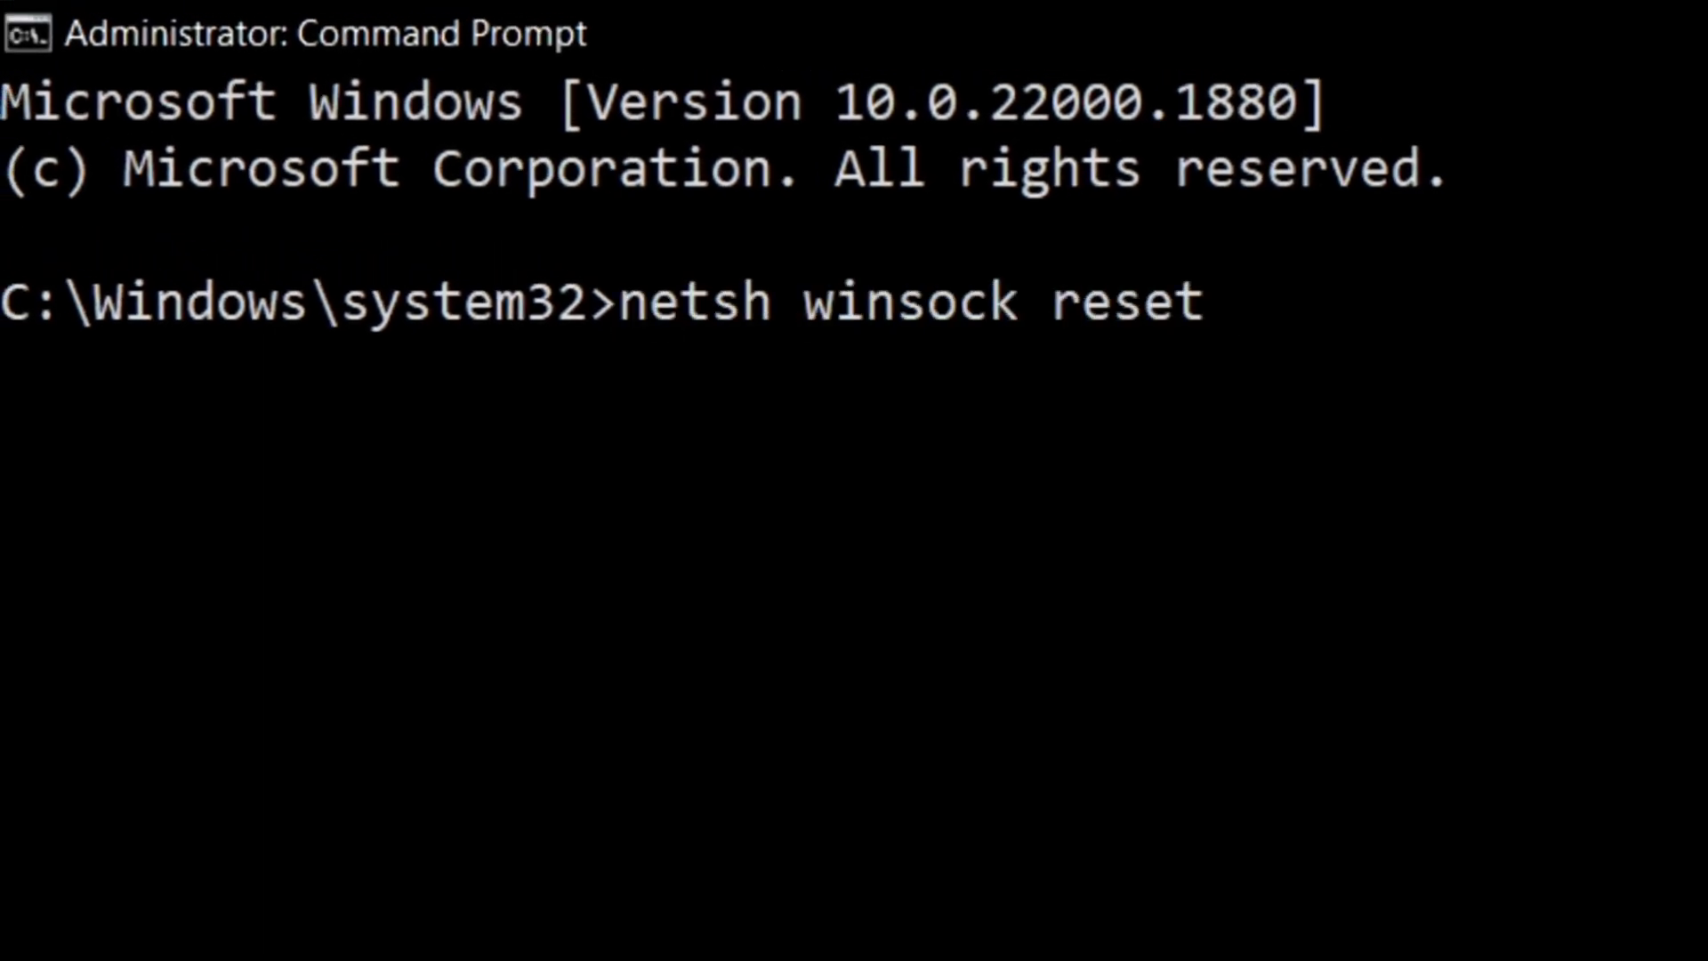
- Run the winsock reset, IP stack reset and DNS cache flush commands
key("Return")
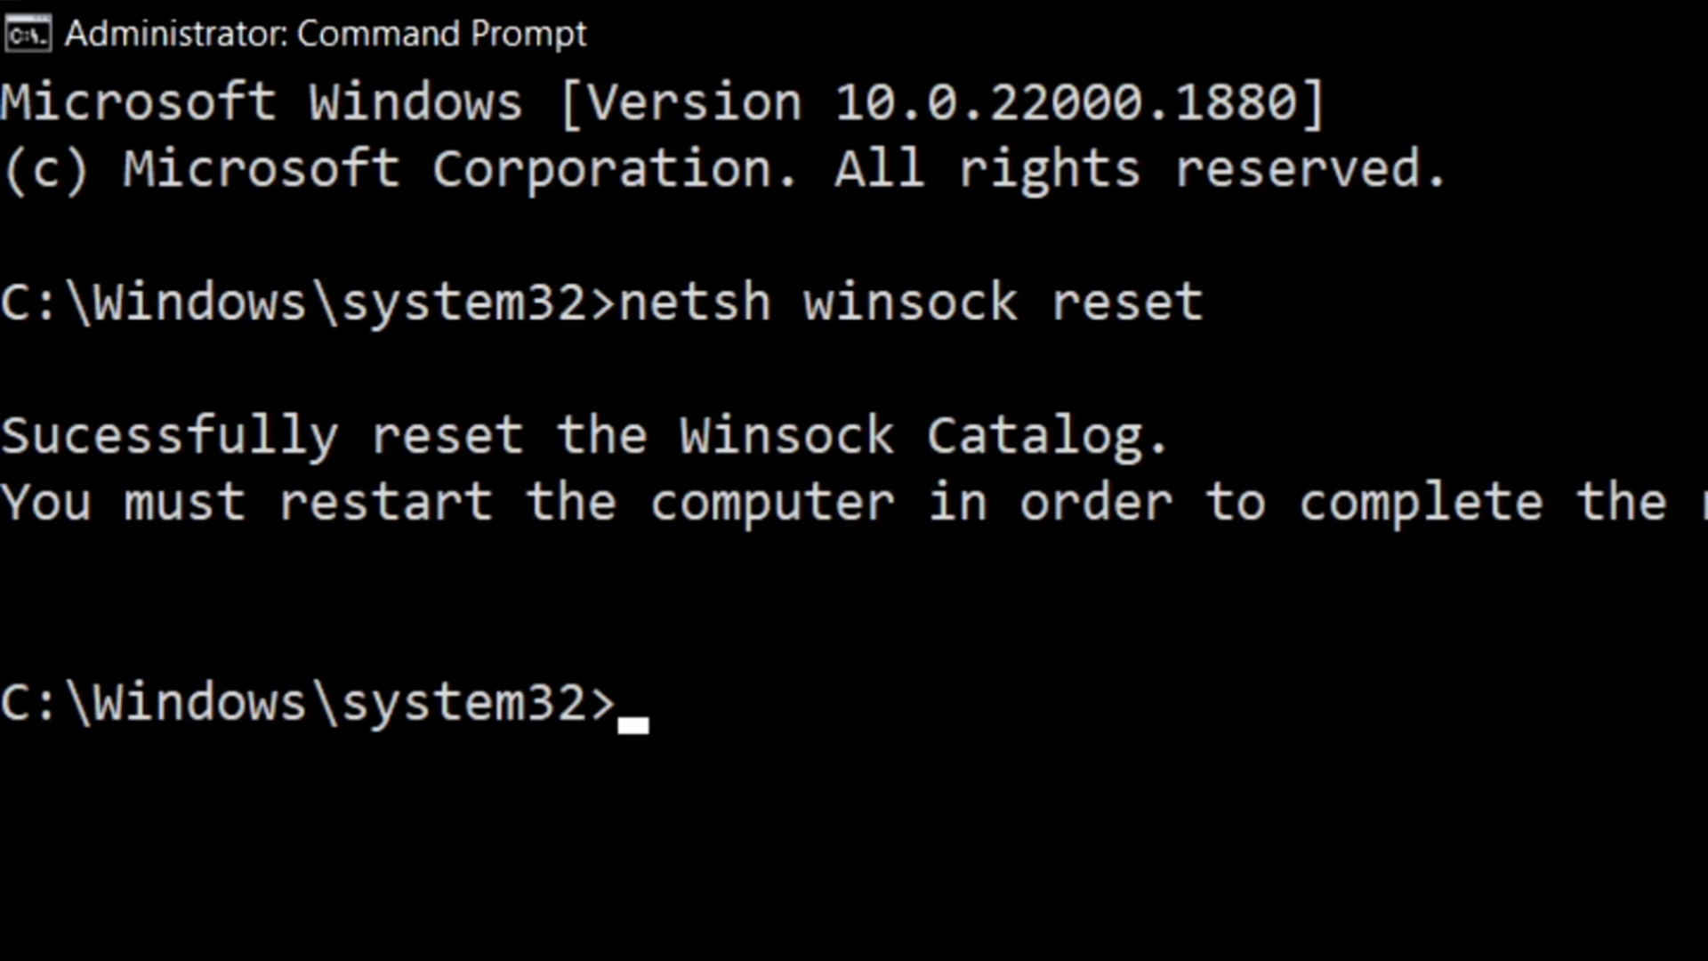
type("neetsh")
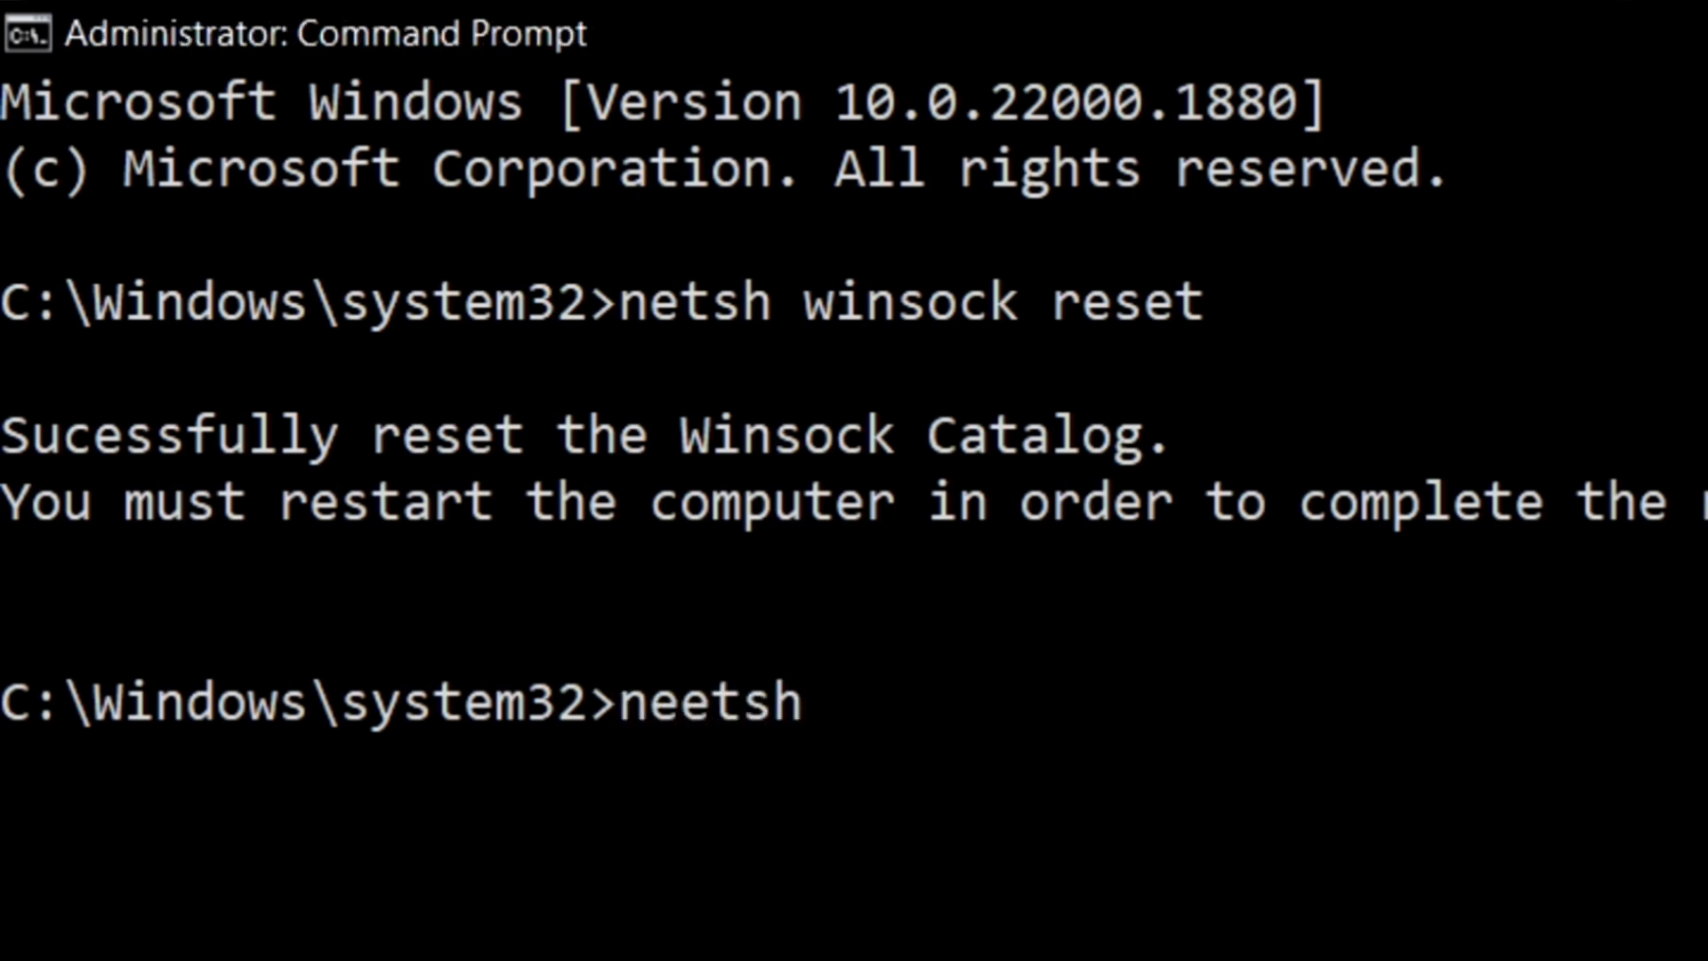
key("BackSpace")
key("BackSpace")
key("BackSpace")
key("BackSpace")
type("tsh int ip reset reset")
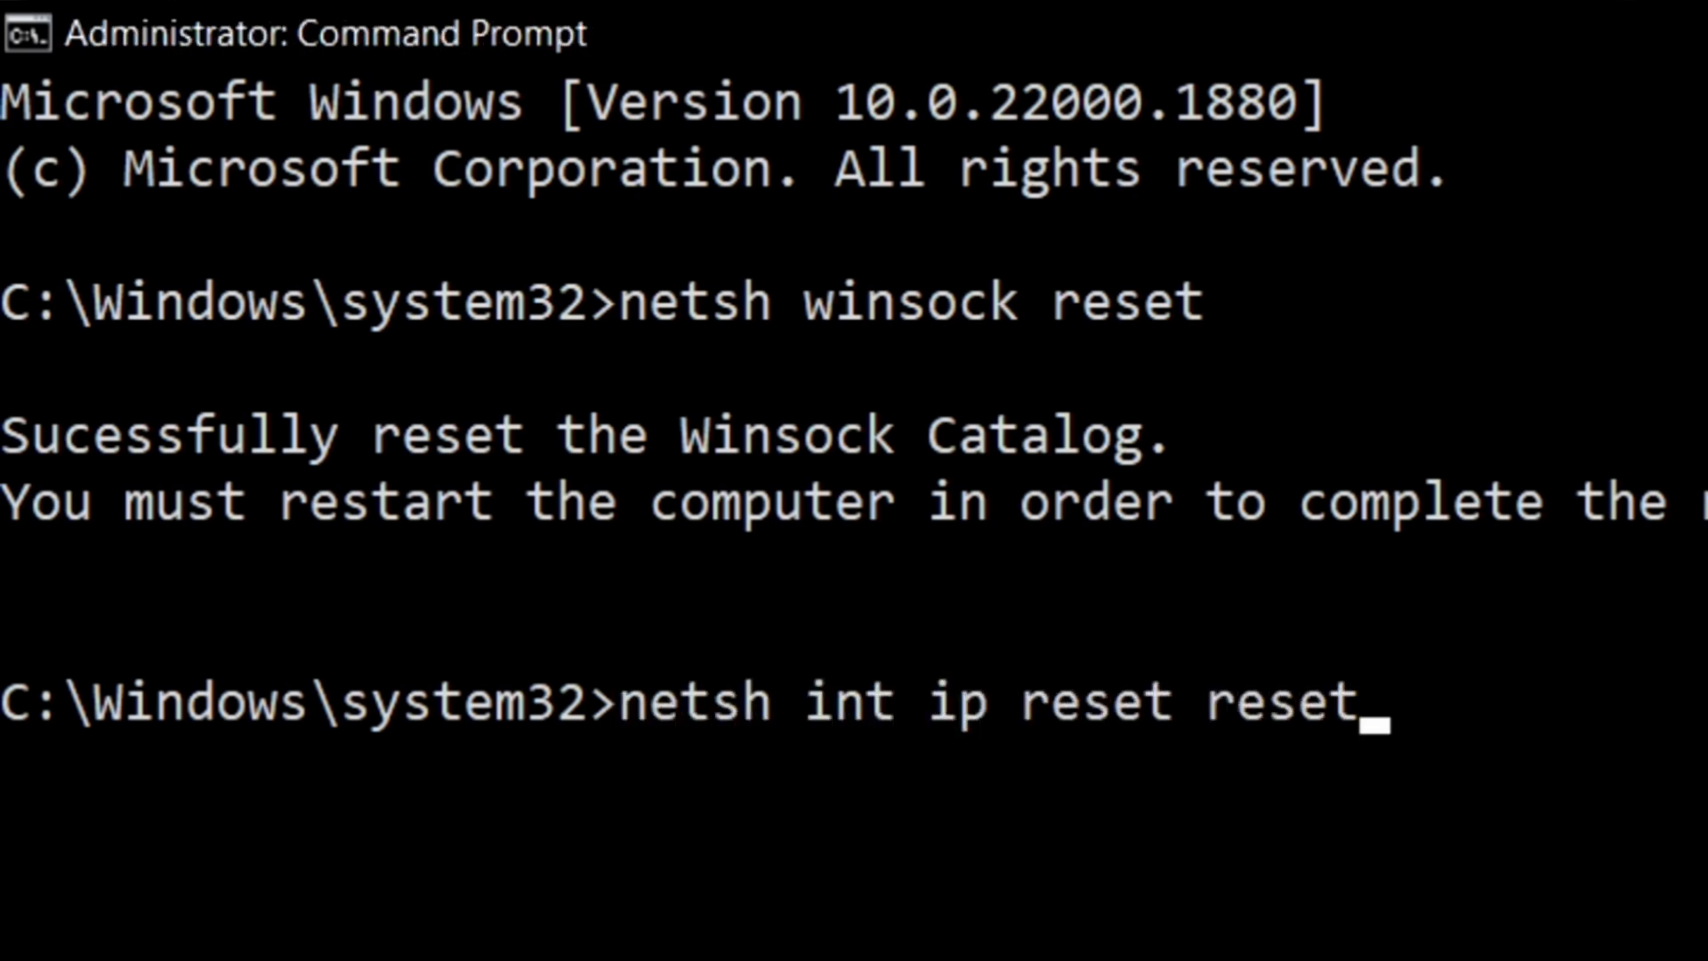
type(".log")
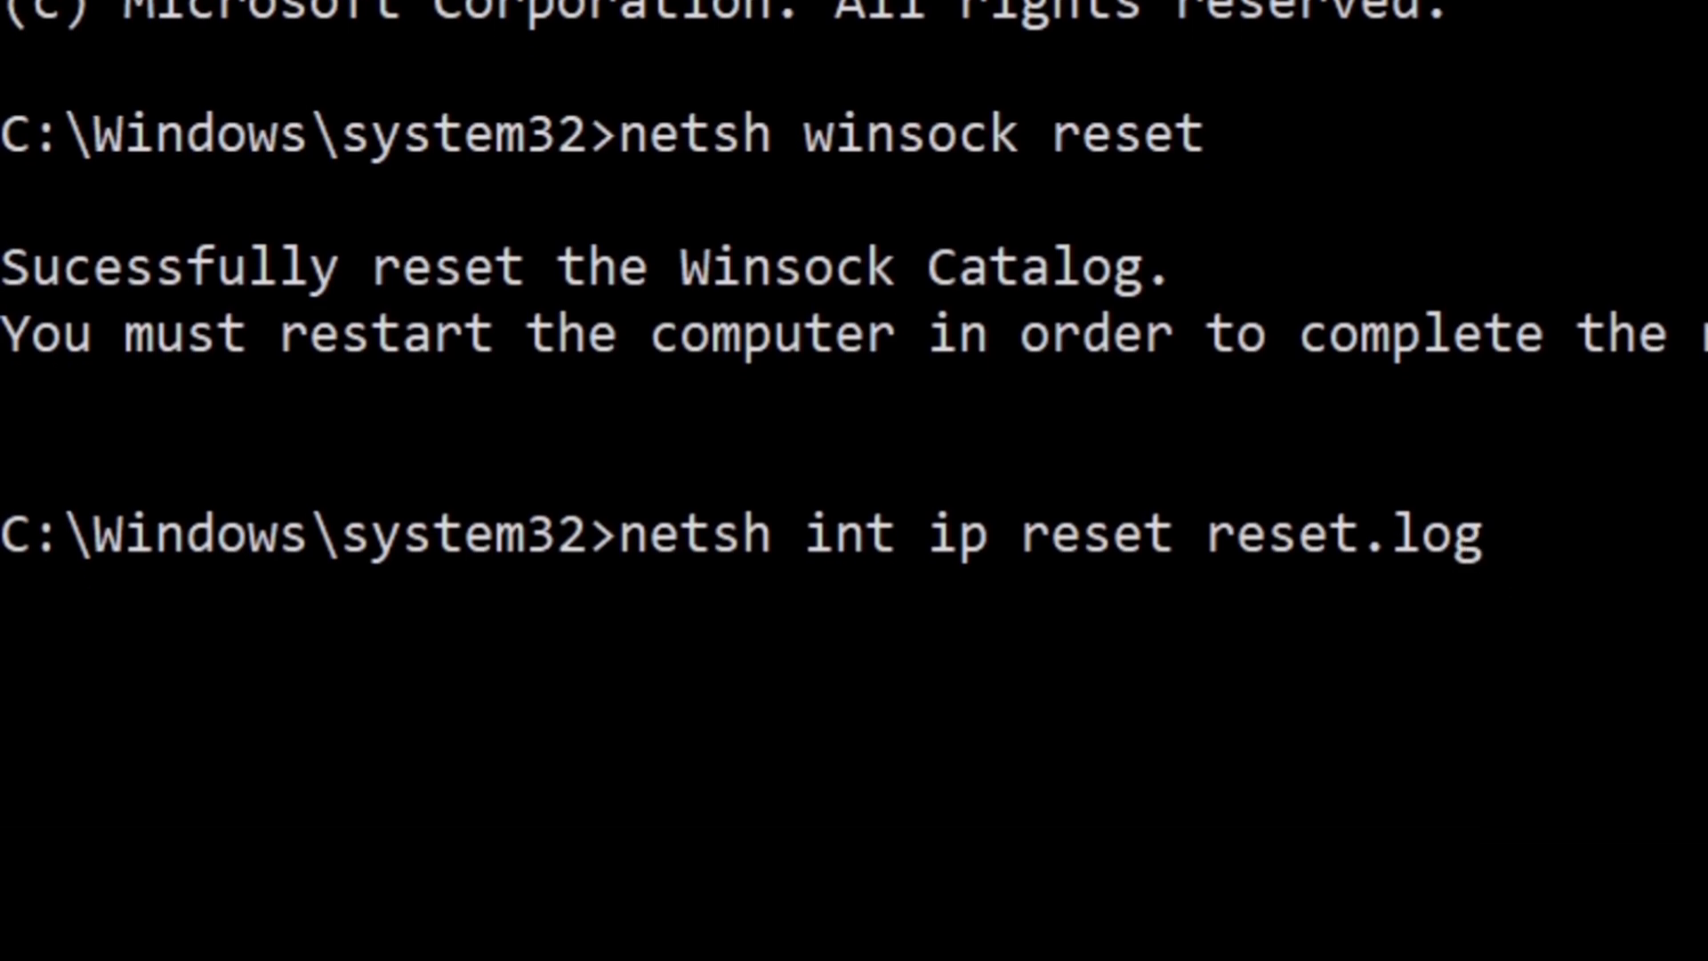
key("Return")
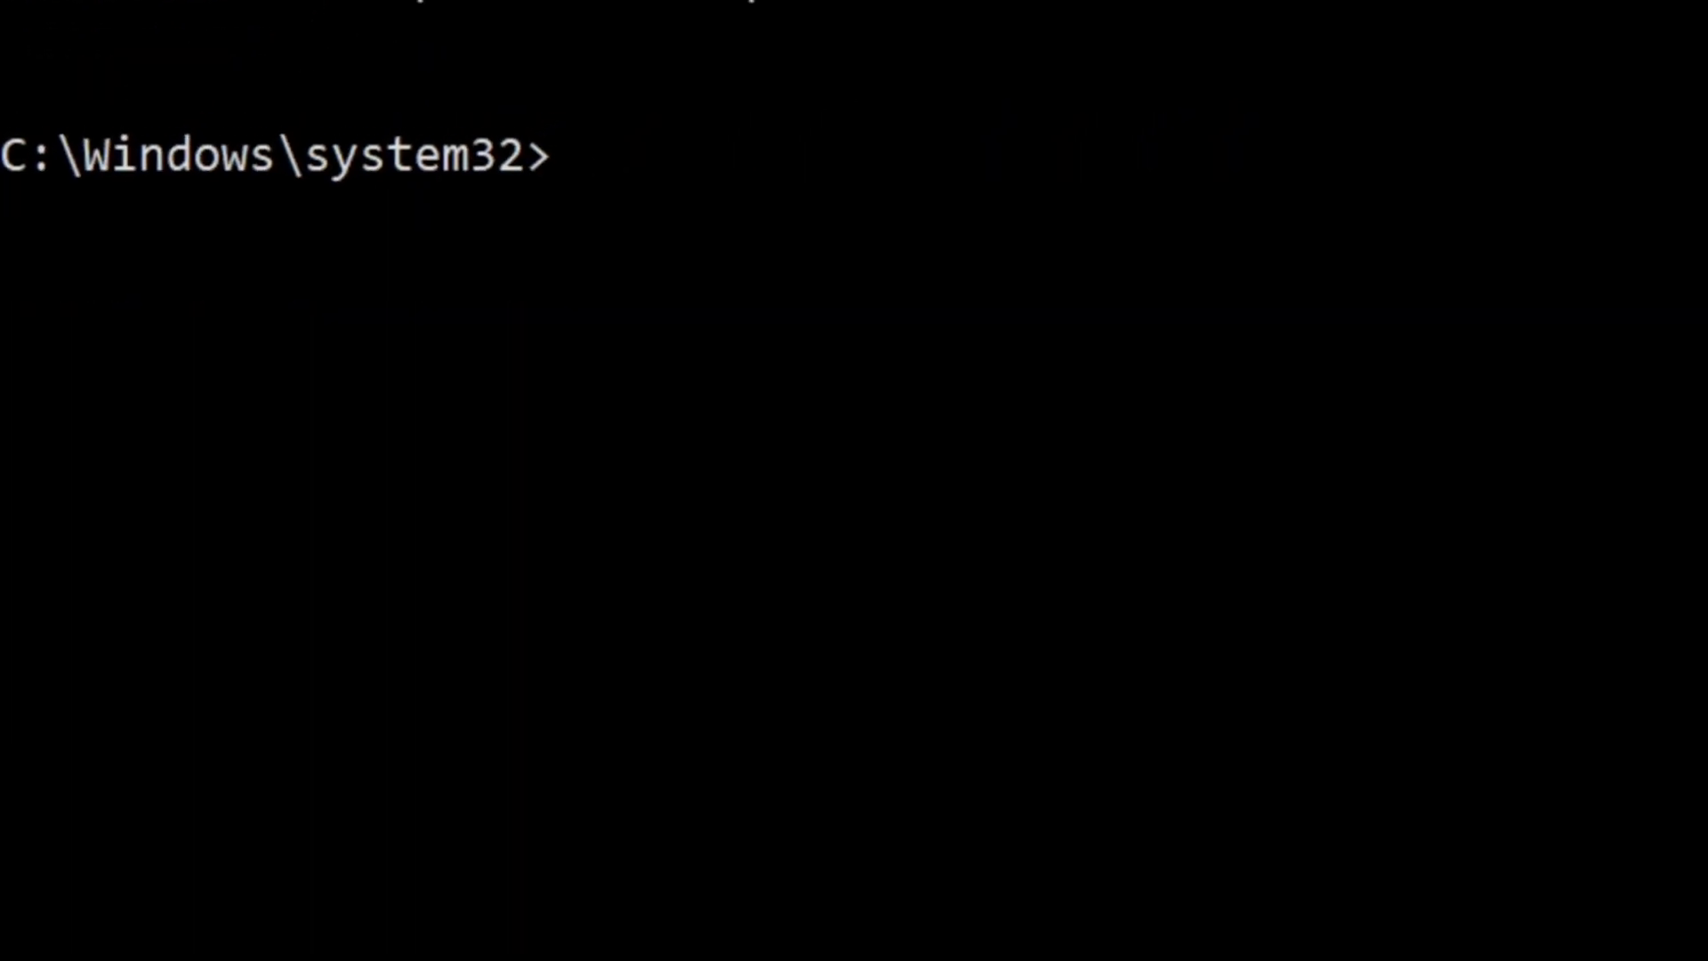
type("ipconfig /")
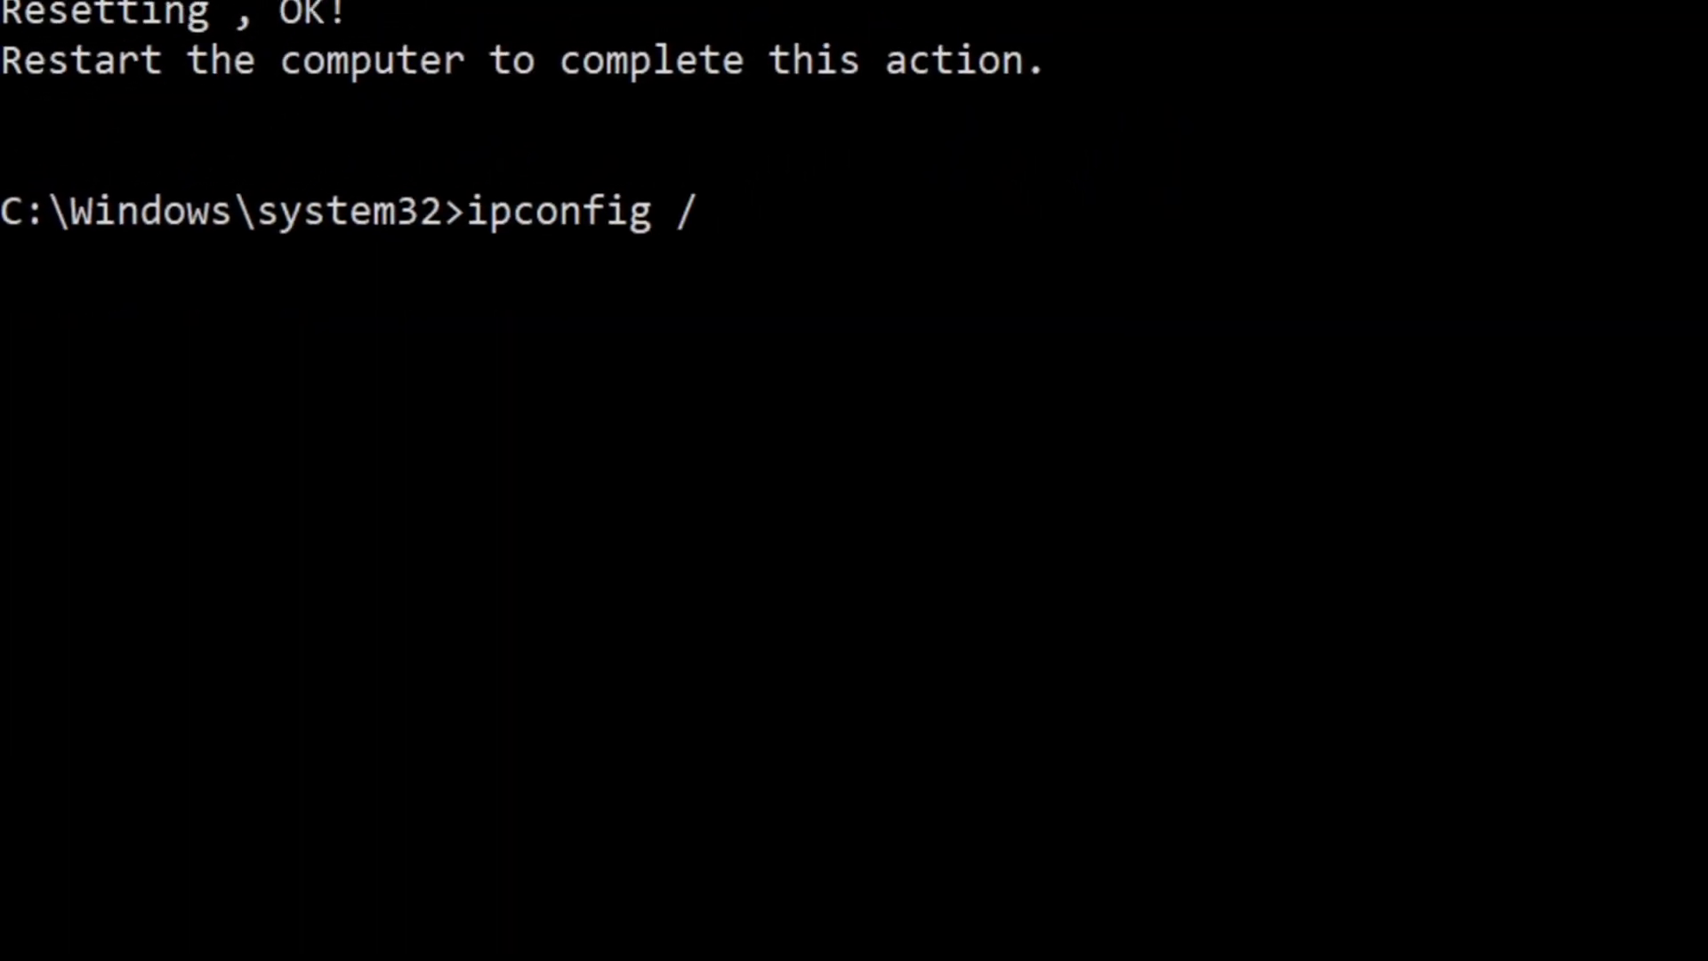
type("flashdns")
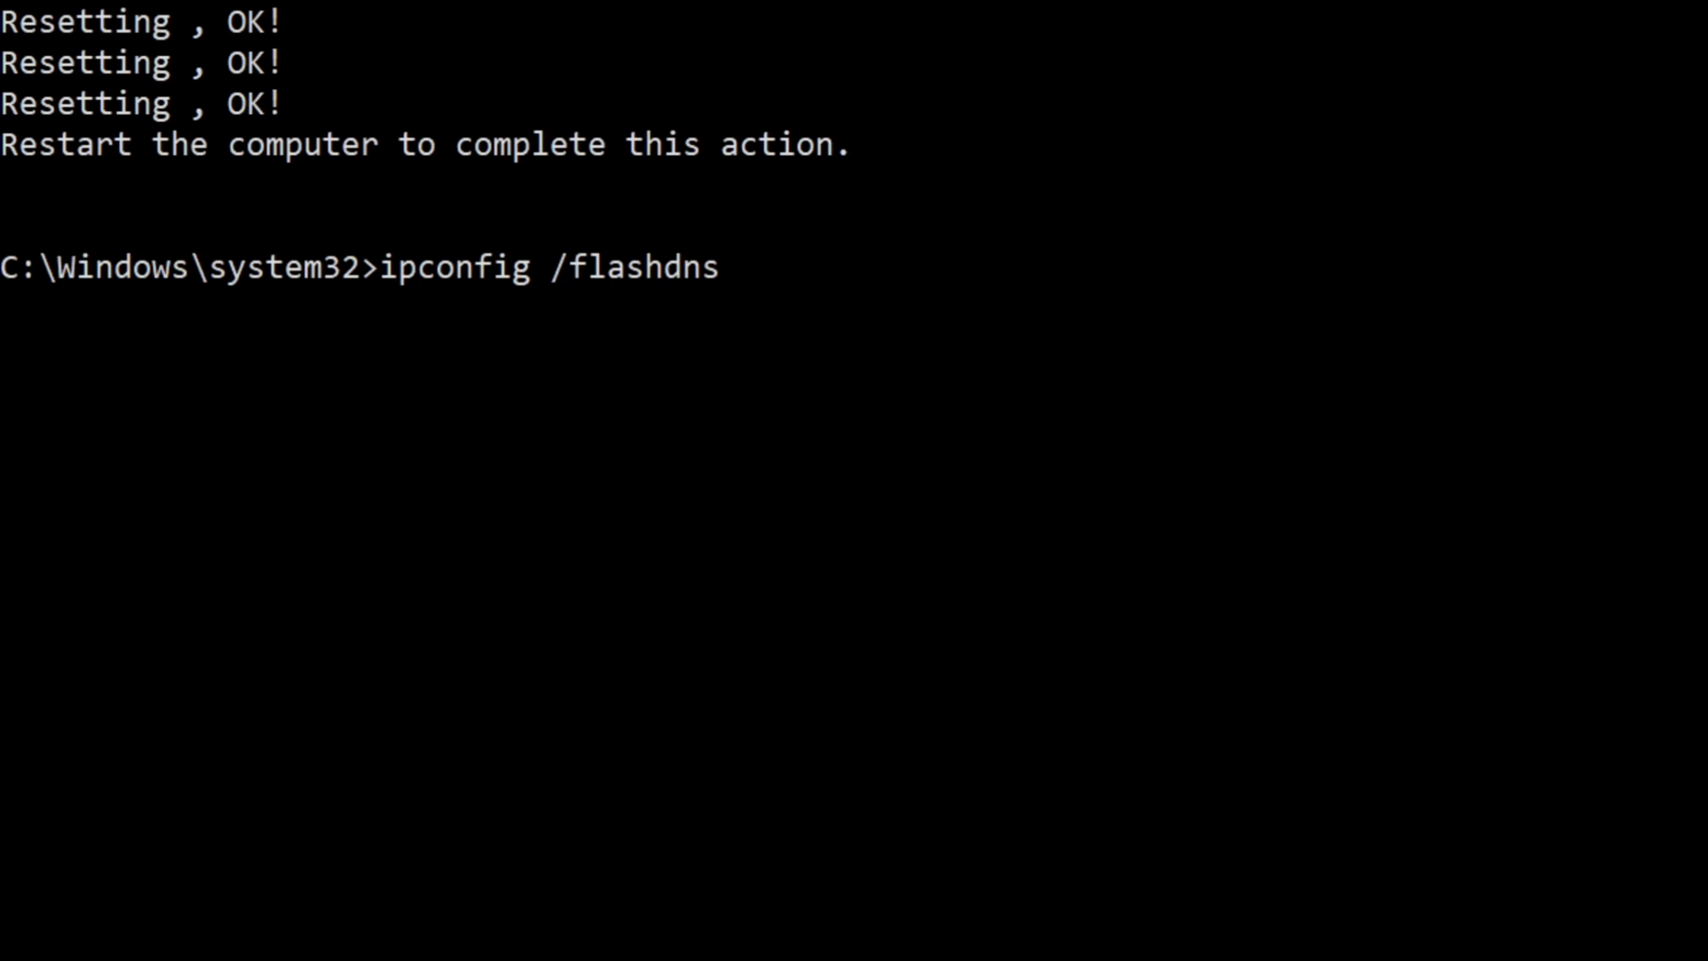
key("Return")
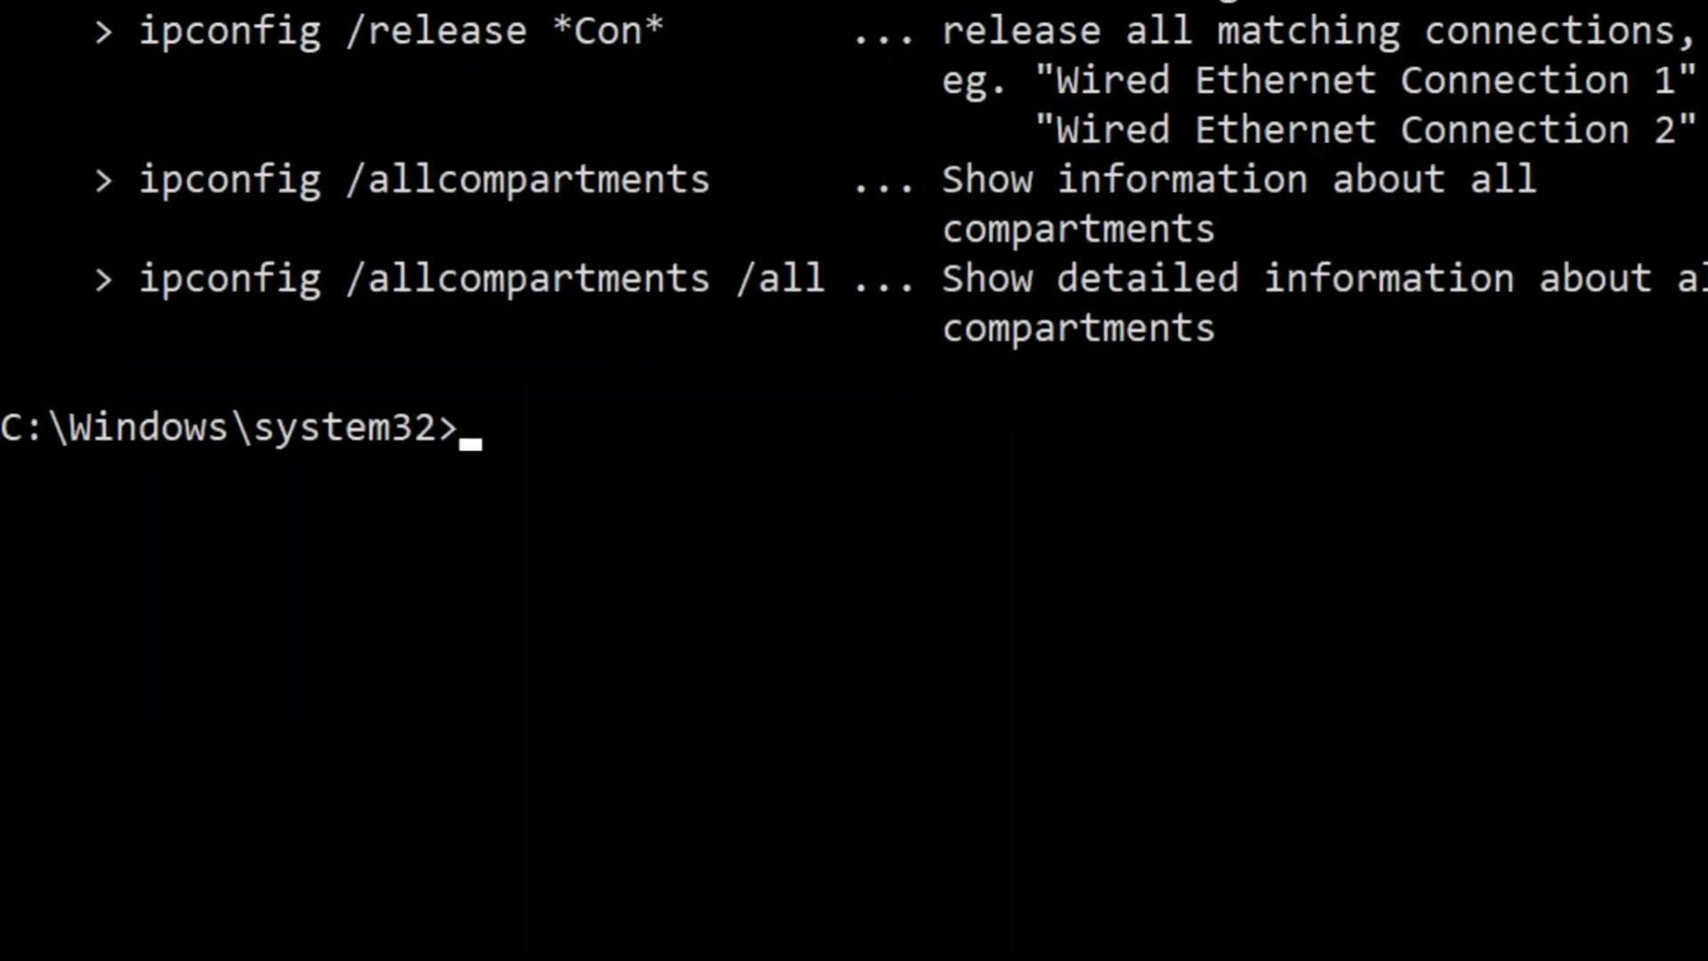
type("exit")
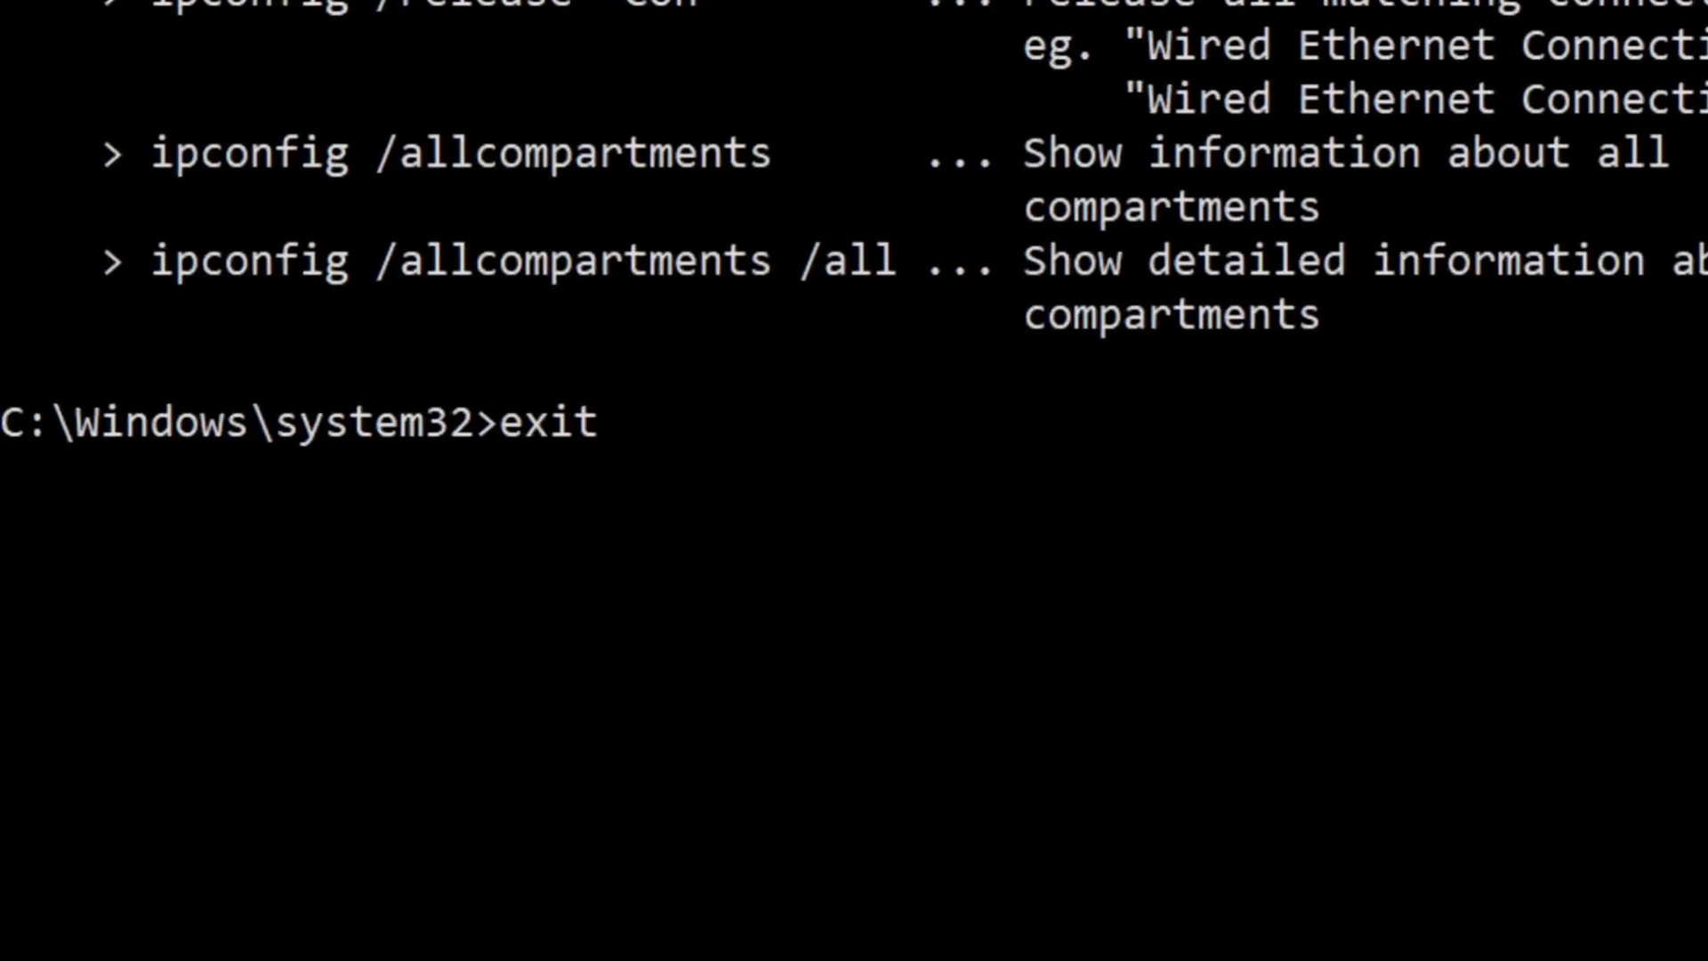
- Exit Command Prompt, view the Restart power option, and return to the desktop
key("Return")
key("super")
left_click(1700, 934)
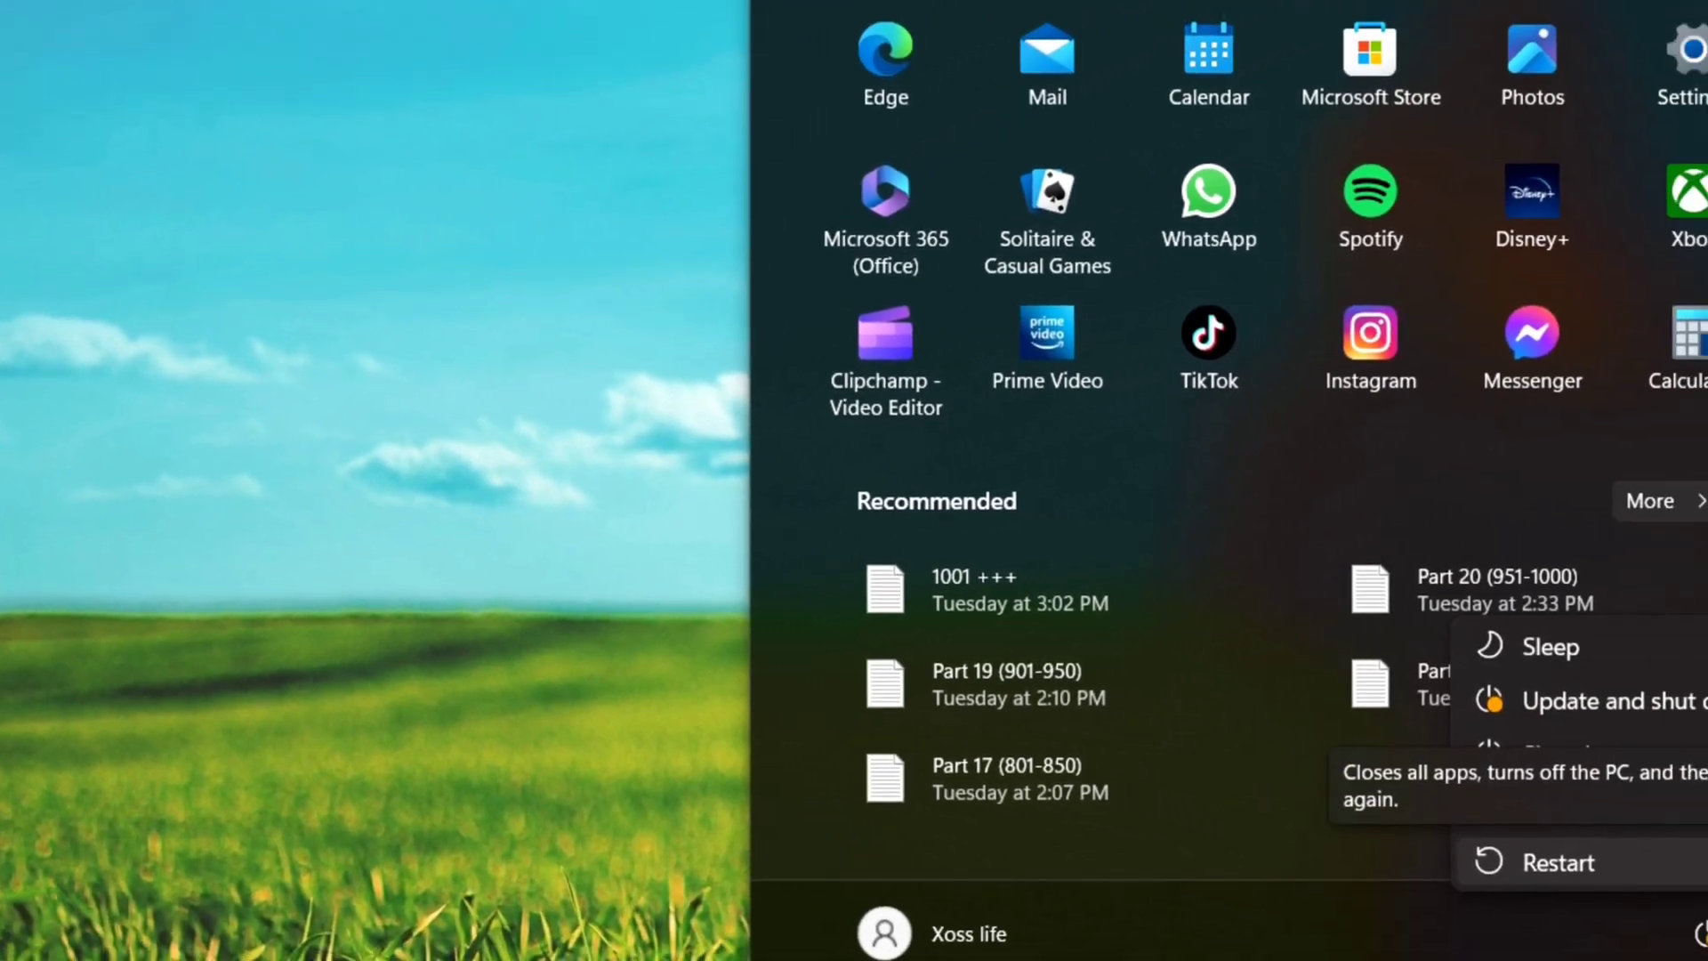
key("Escape")
key("Escape")
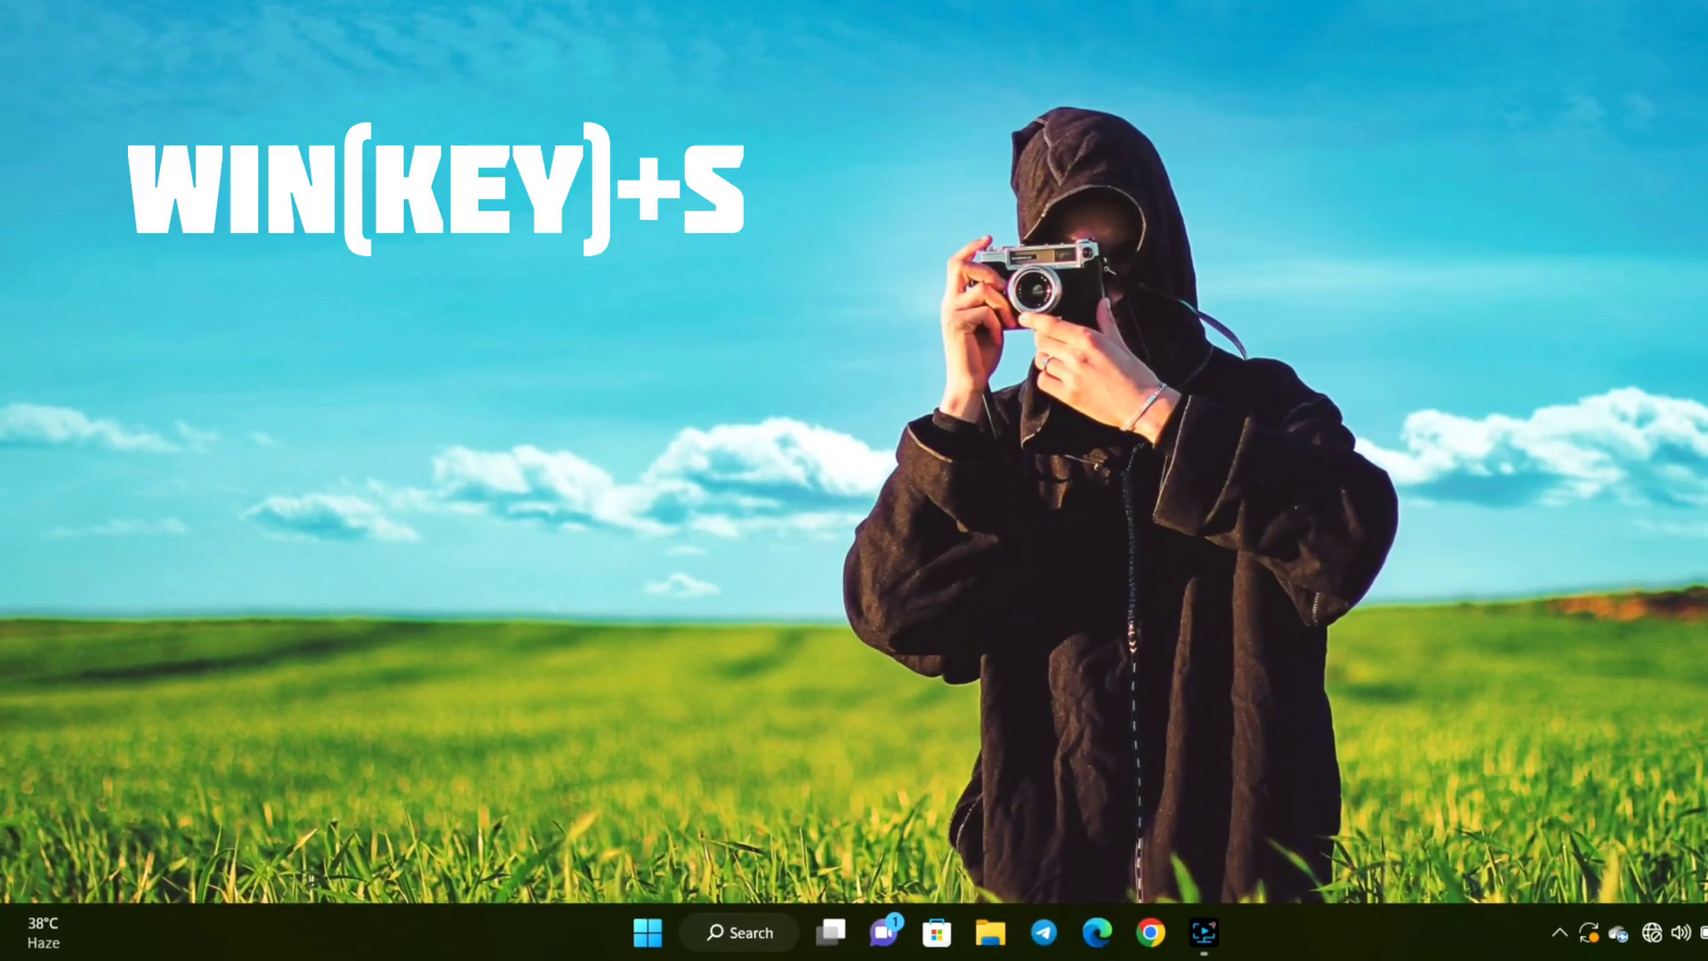
- Search automatically for an Intel Dual Band Wireless-AC 8265 driver; the best one is already installed
key("super+s")
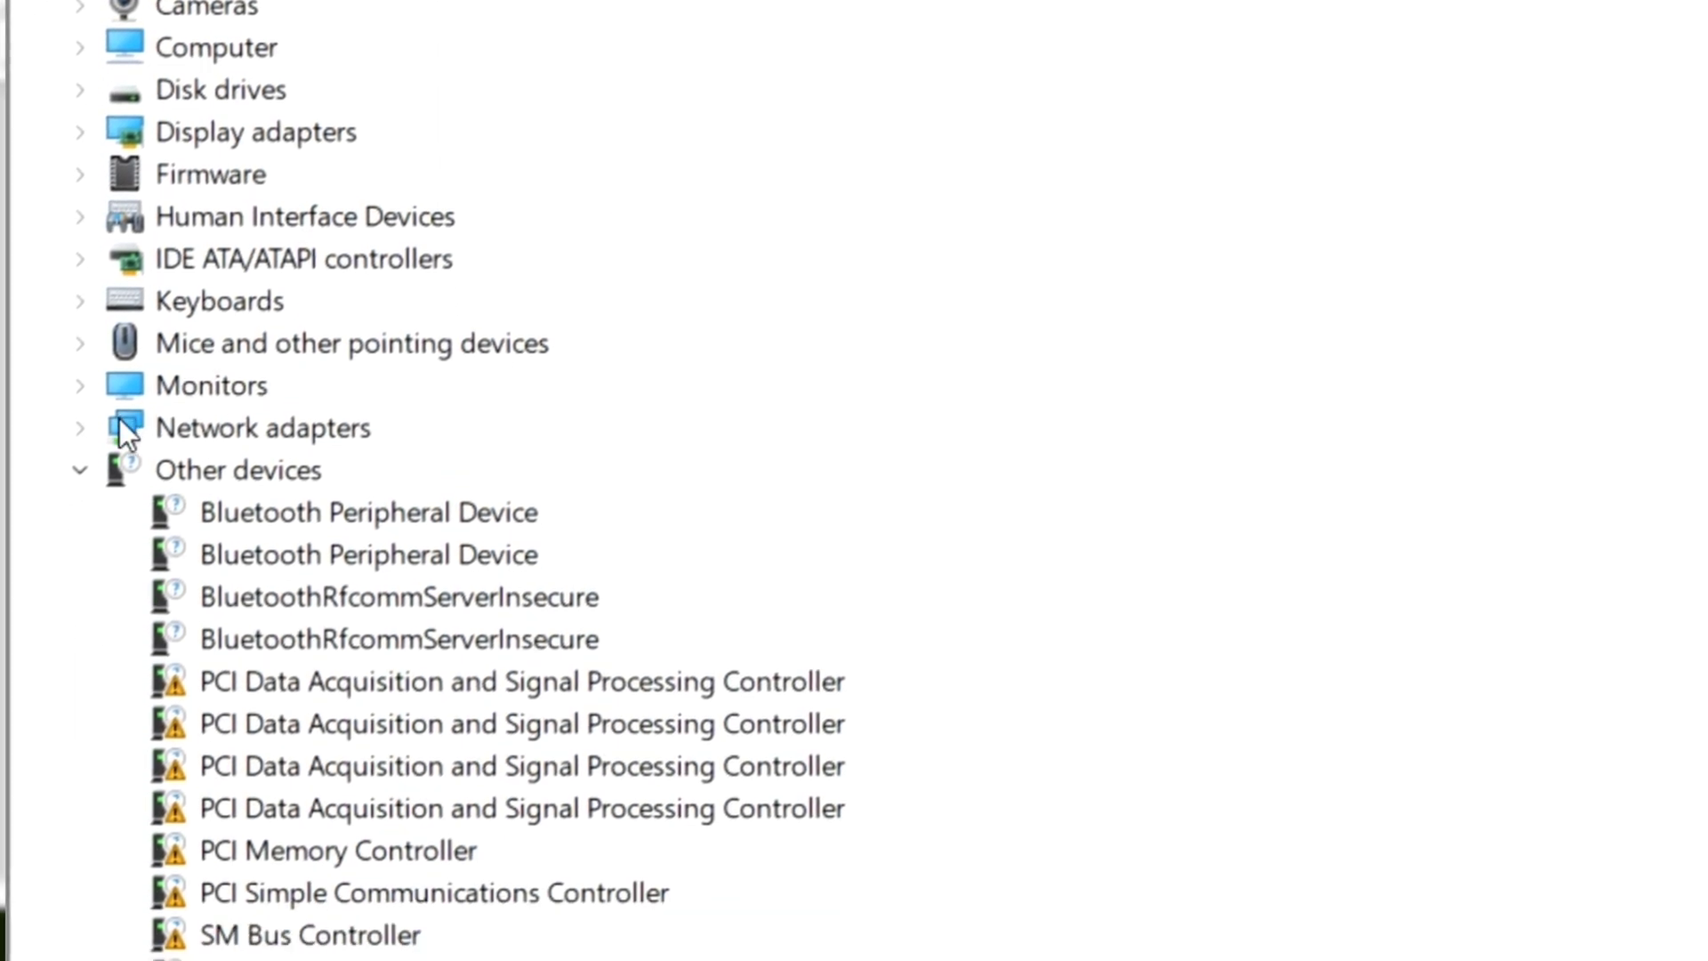
left_click(78, 365)
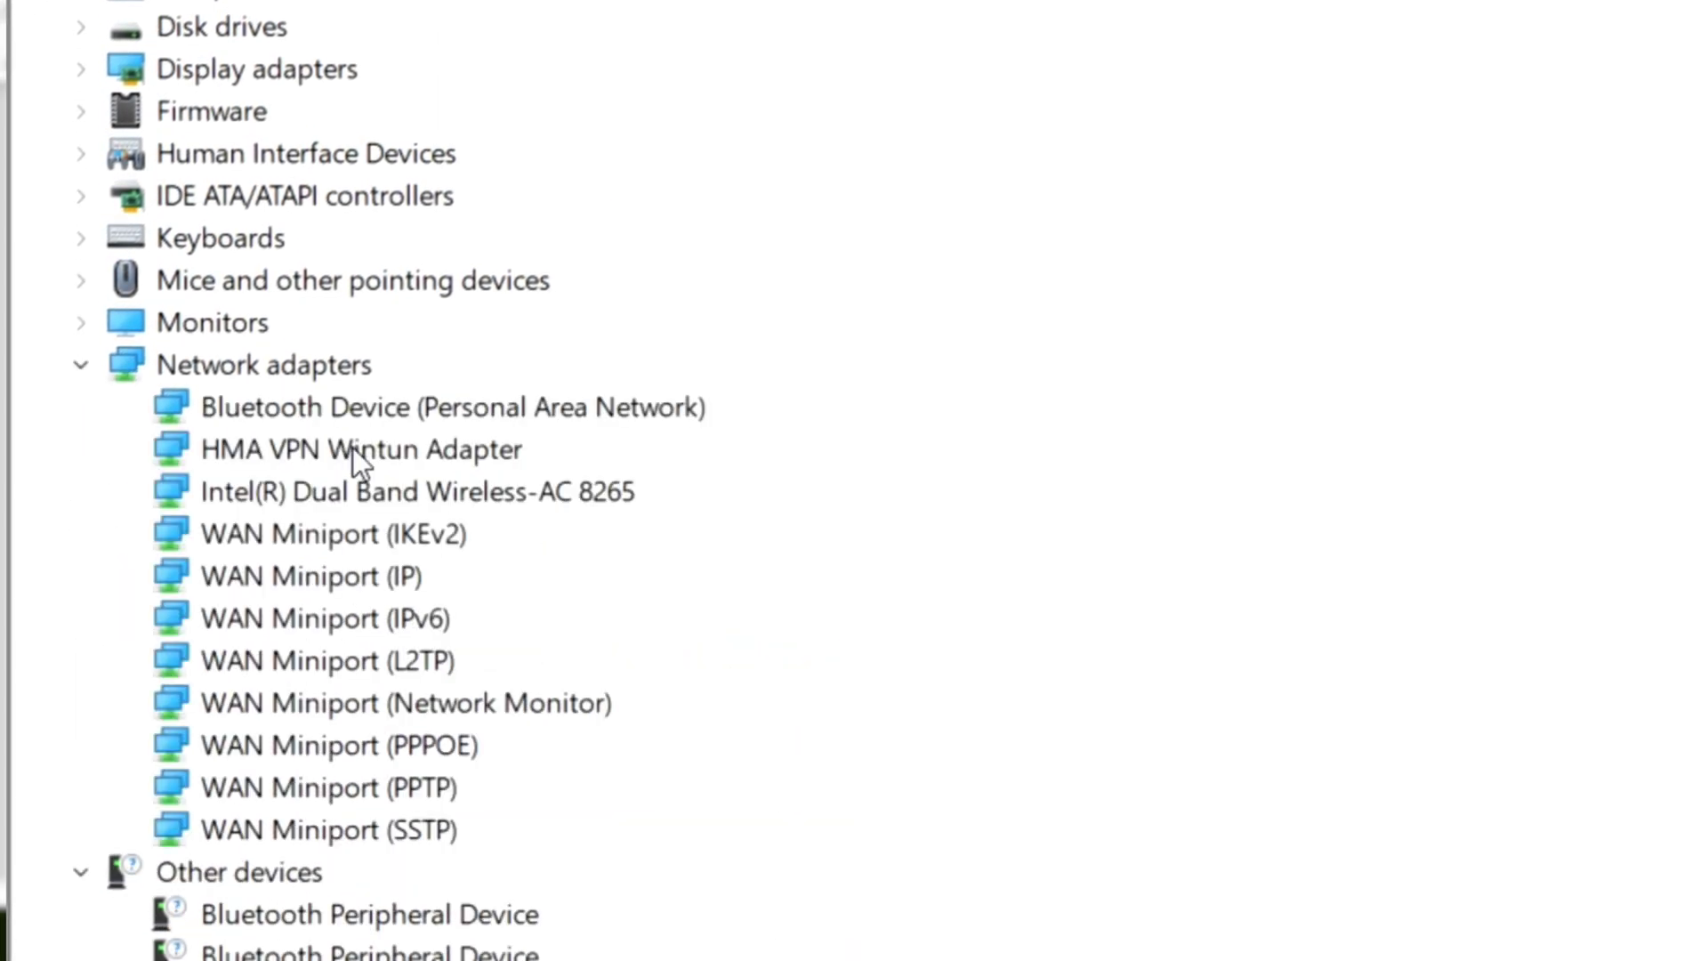
right_click(325, 492)
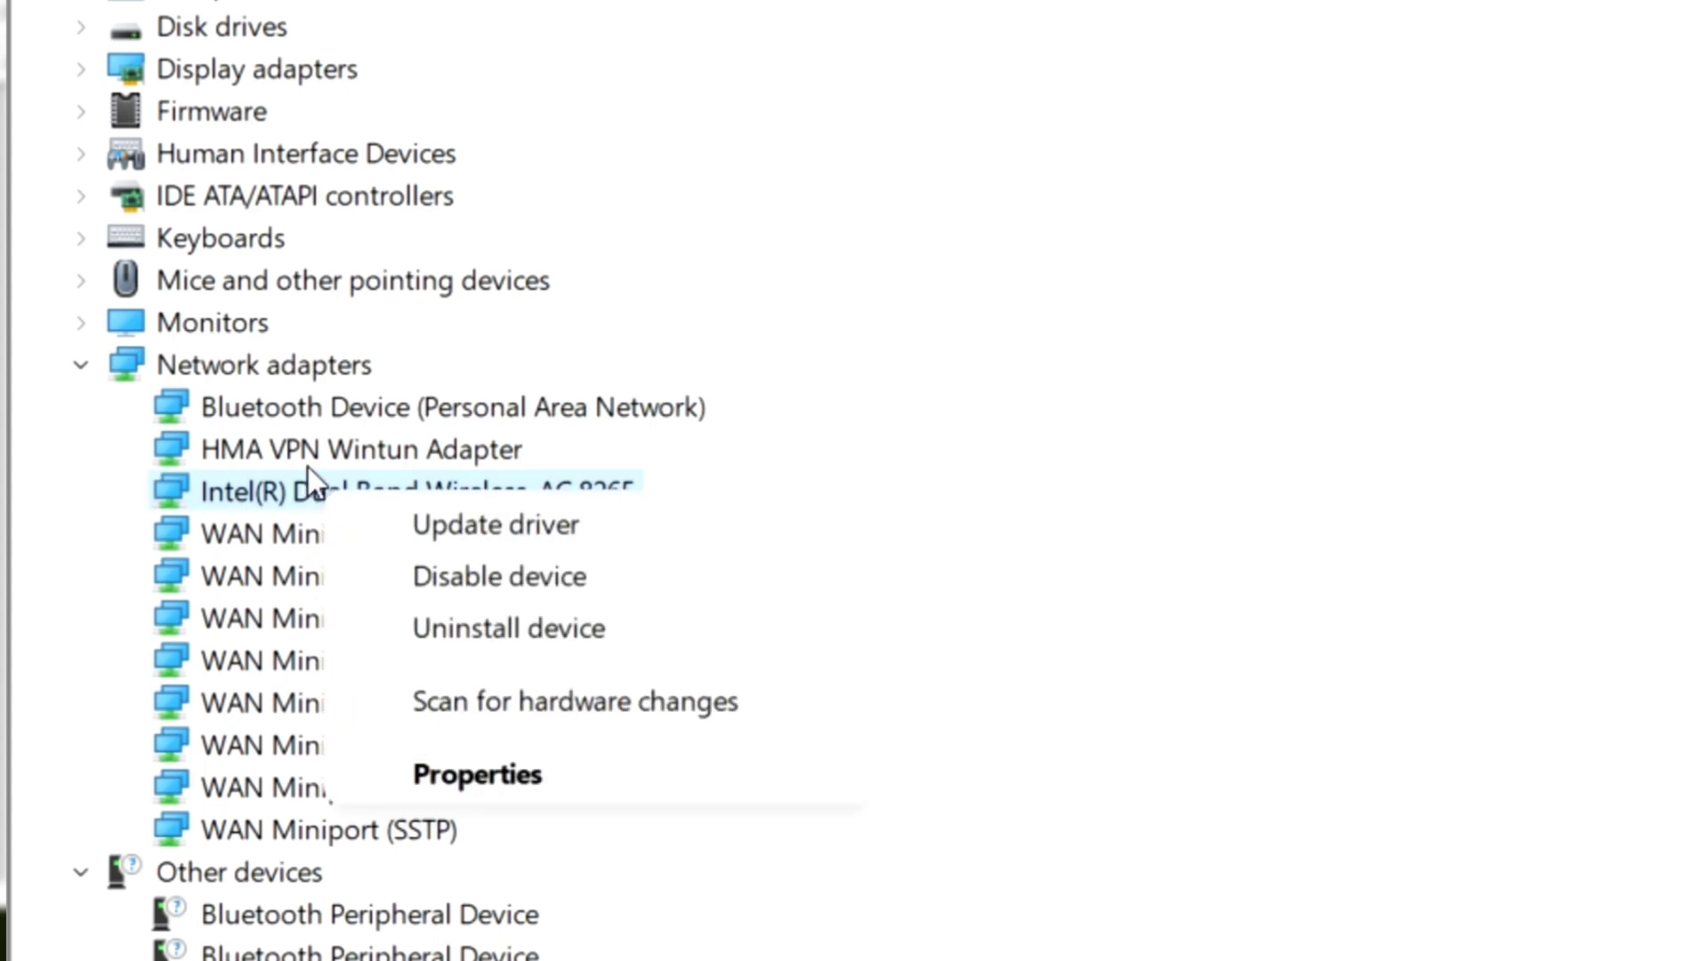
left_click(439, 524)
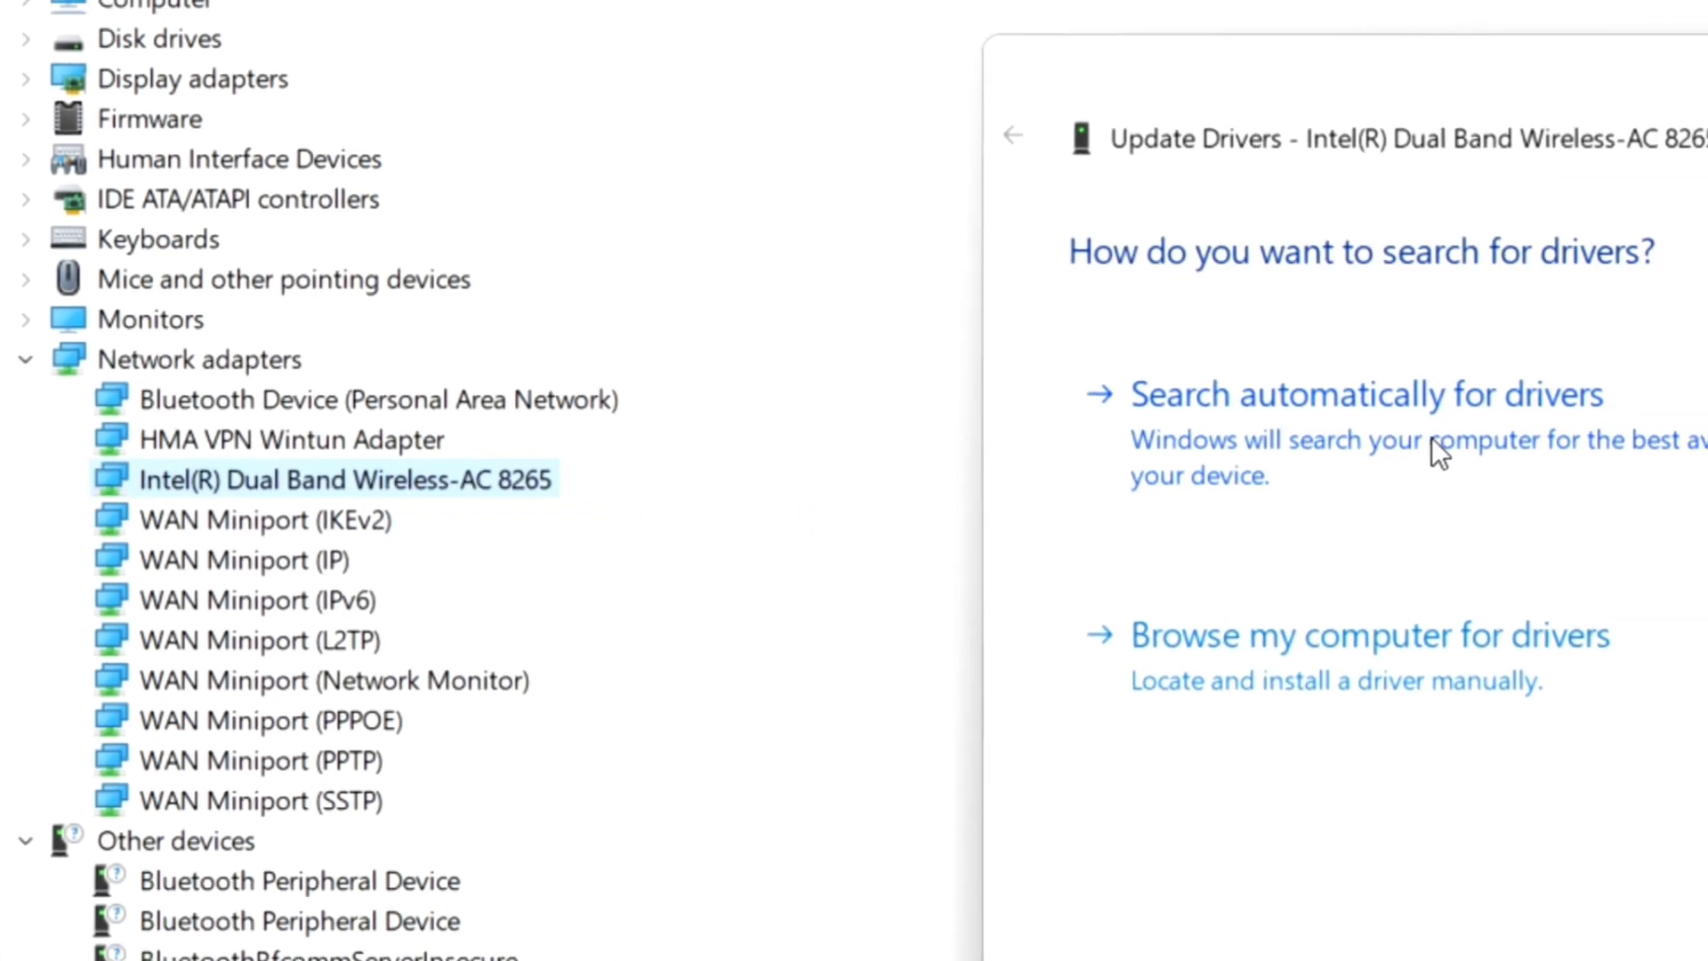
left_click(1432, 437)
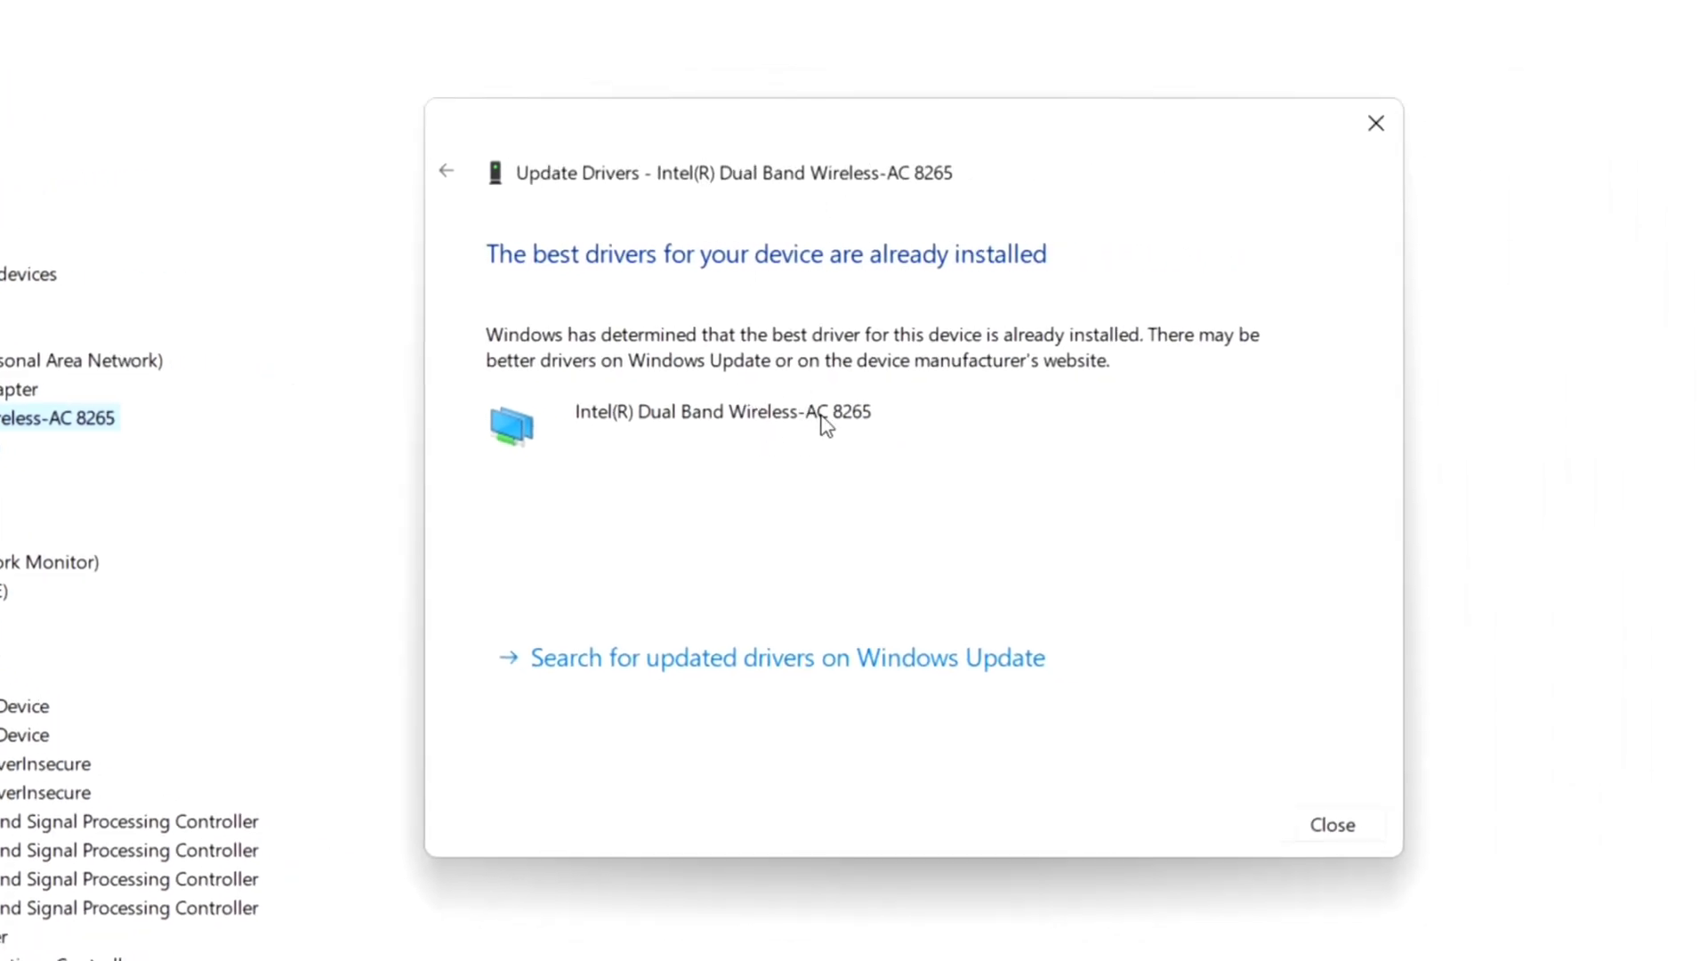
left_click(1331, 828)
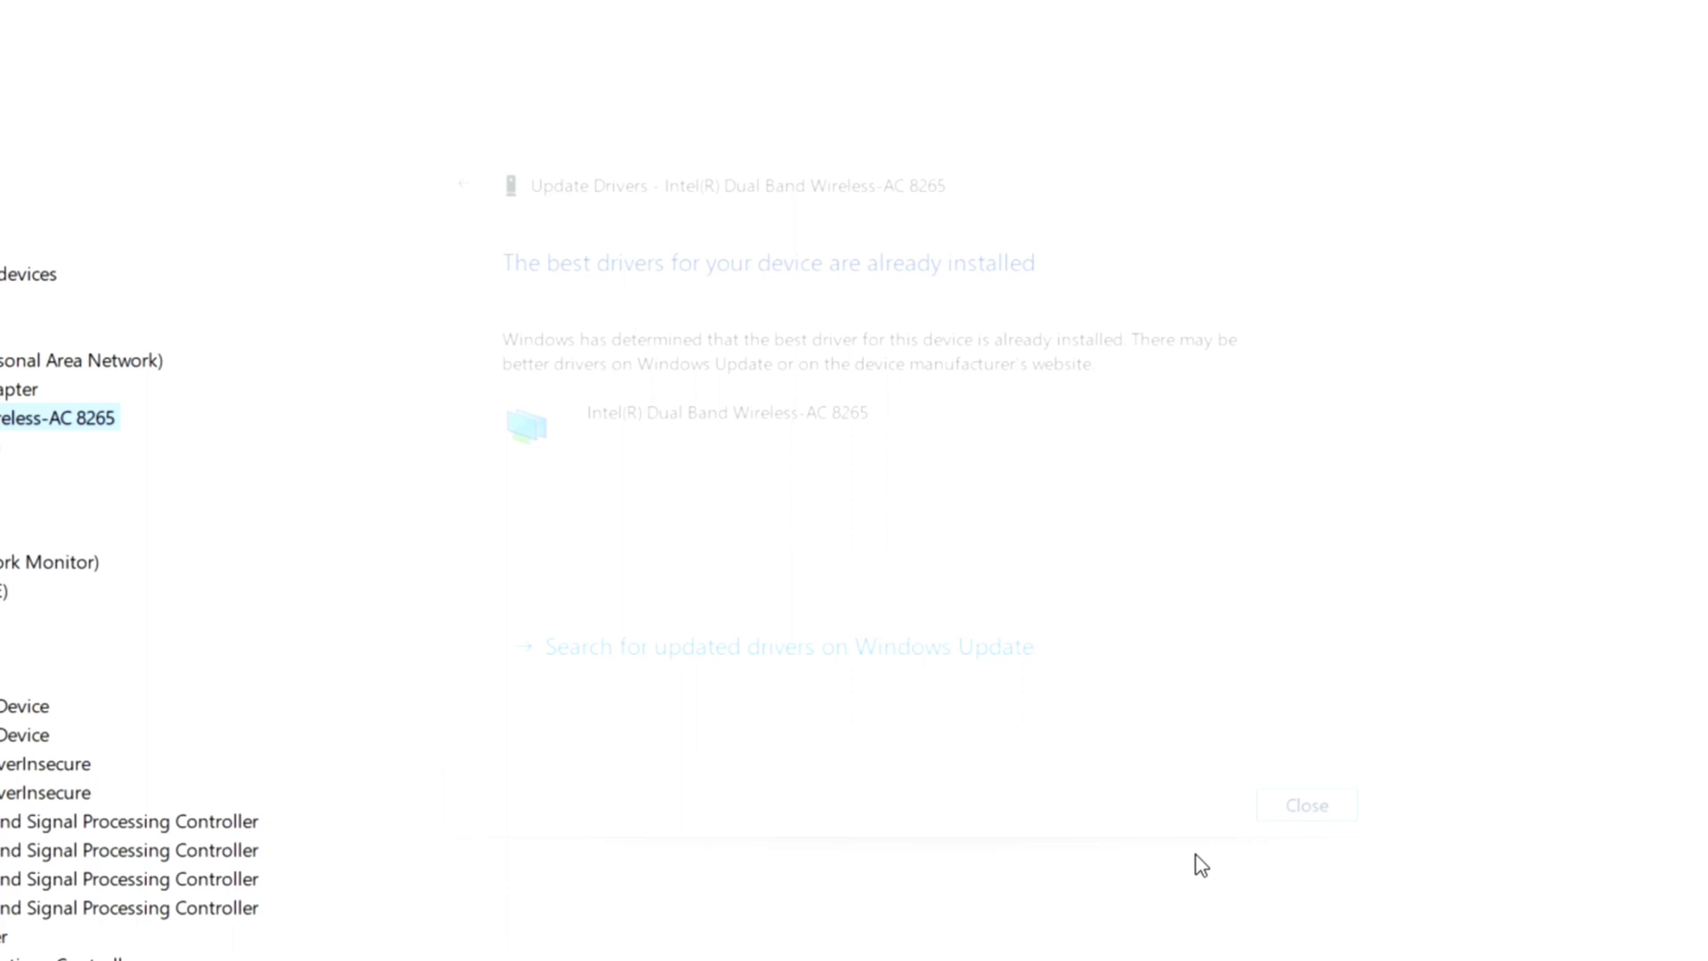
- Uninstall the Intel Dual Band Wireless-AC 8265 device and confirm the removal
right_click(25, 435)
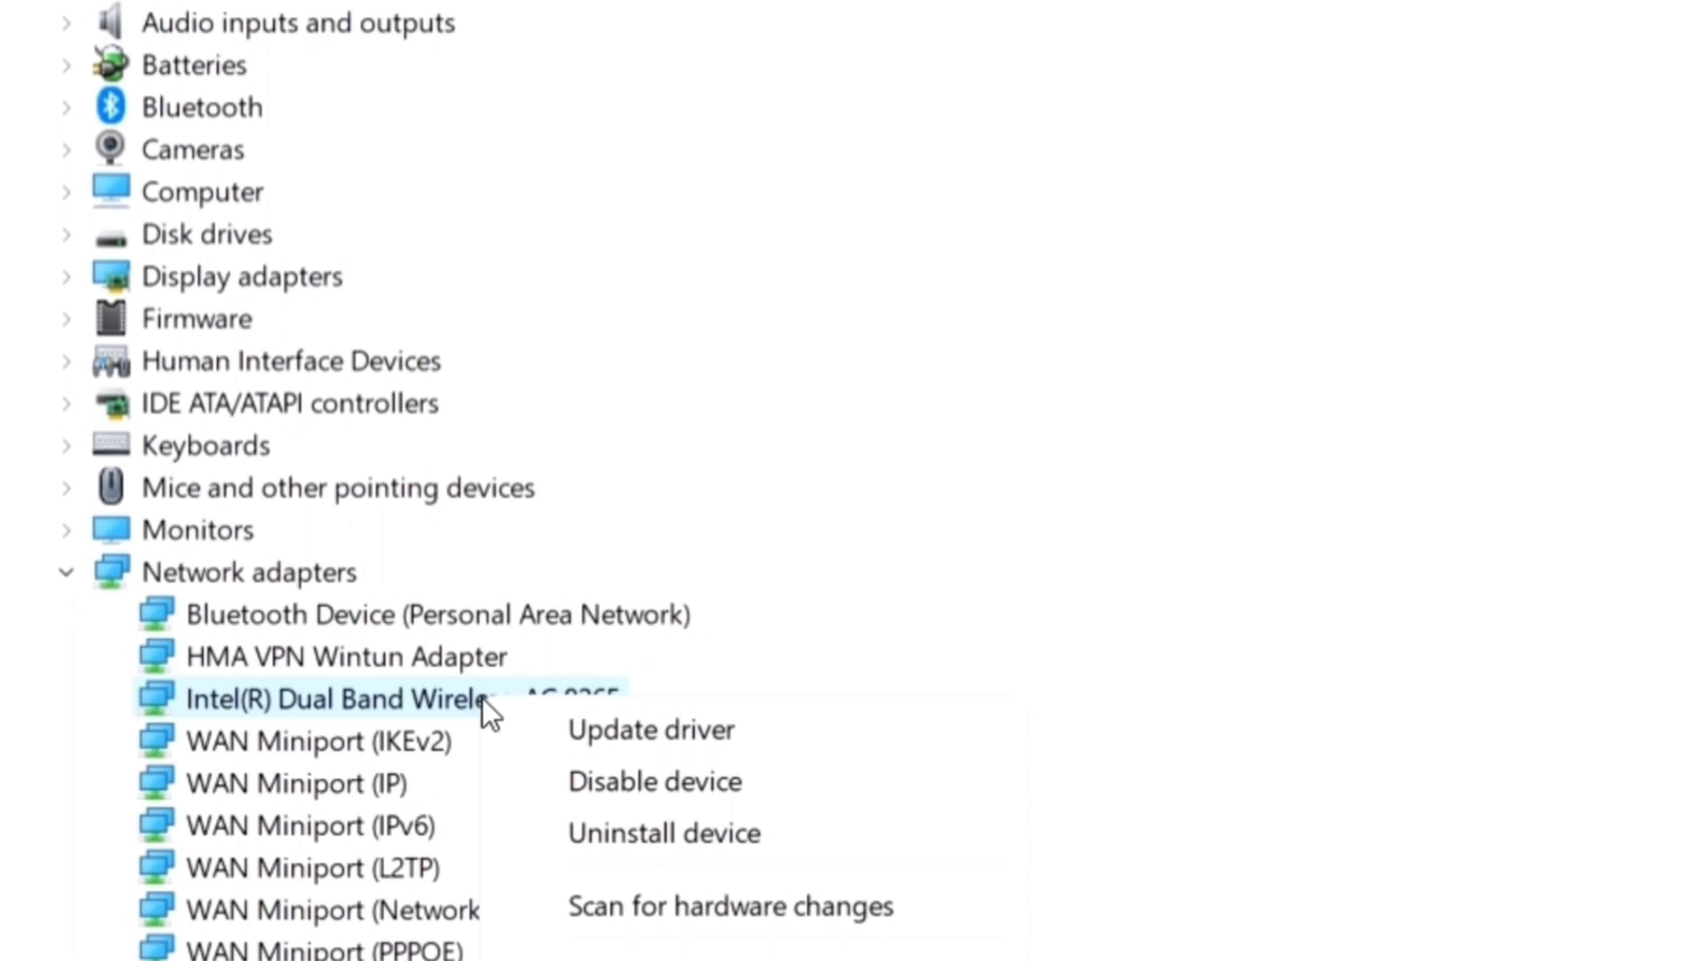
left_click(604, 834)
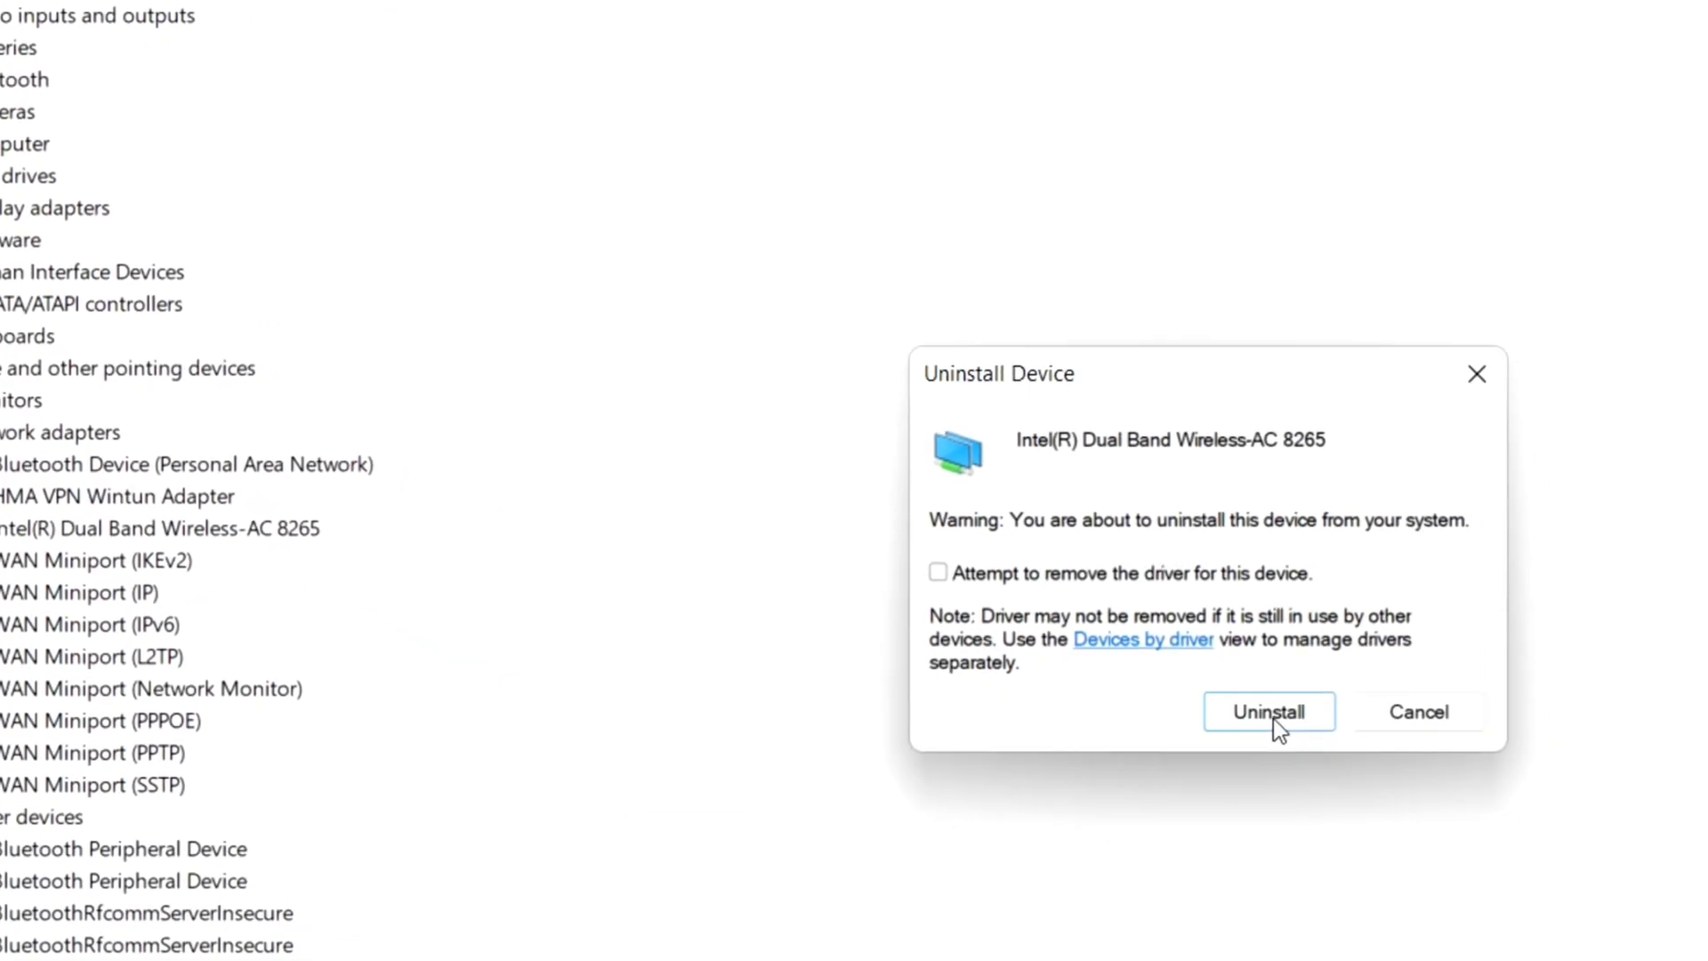
left_click(1274, 718)
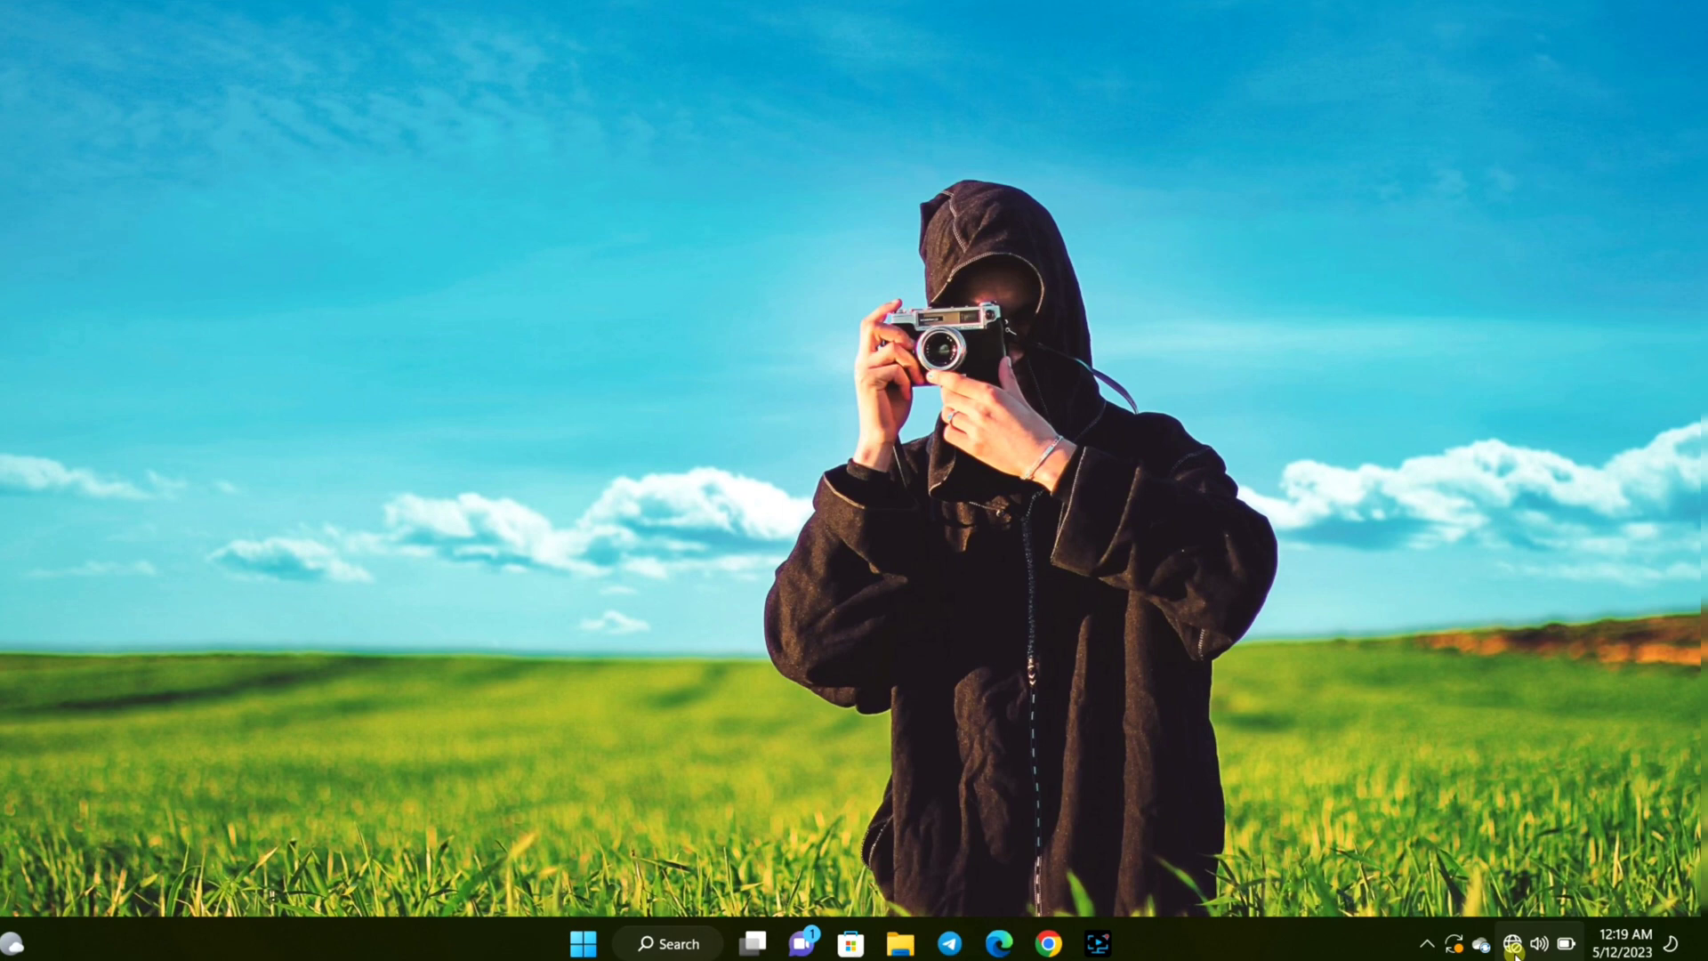
- Forget the Xpro-IT network from the Quick Settings Wi-Fi list
left_click(1513, 944)
left_click(1379, 392)
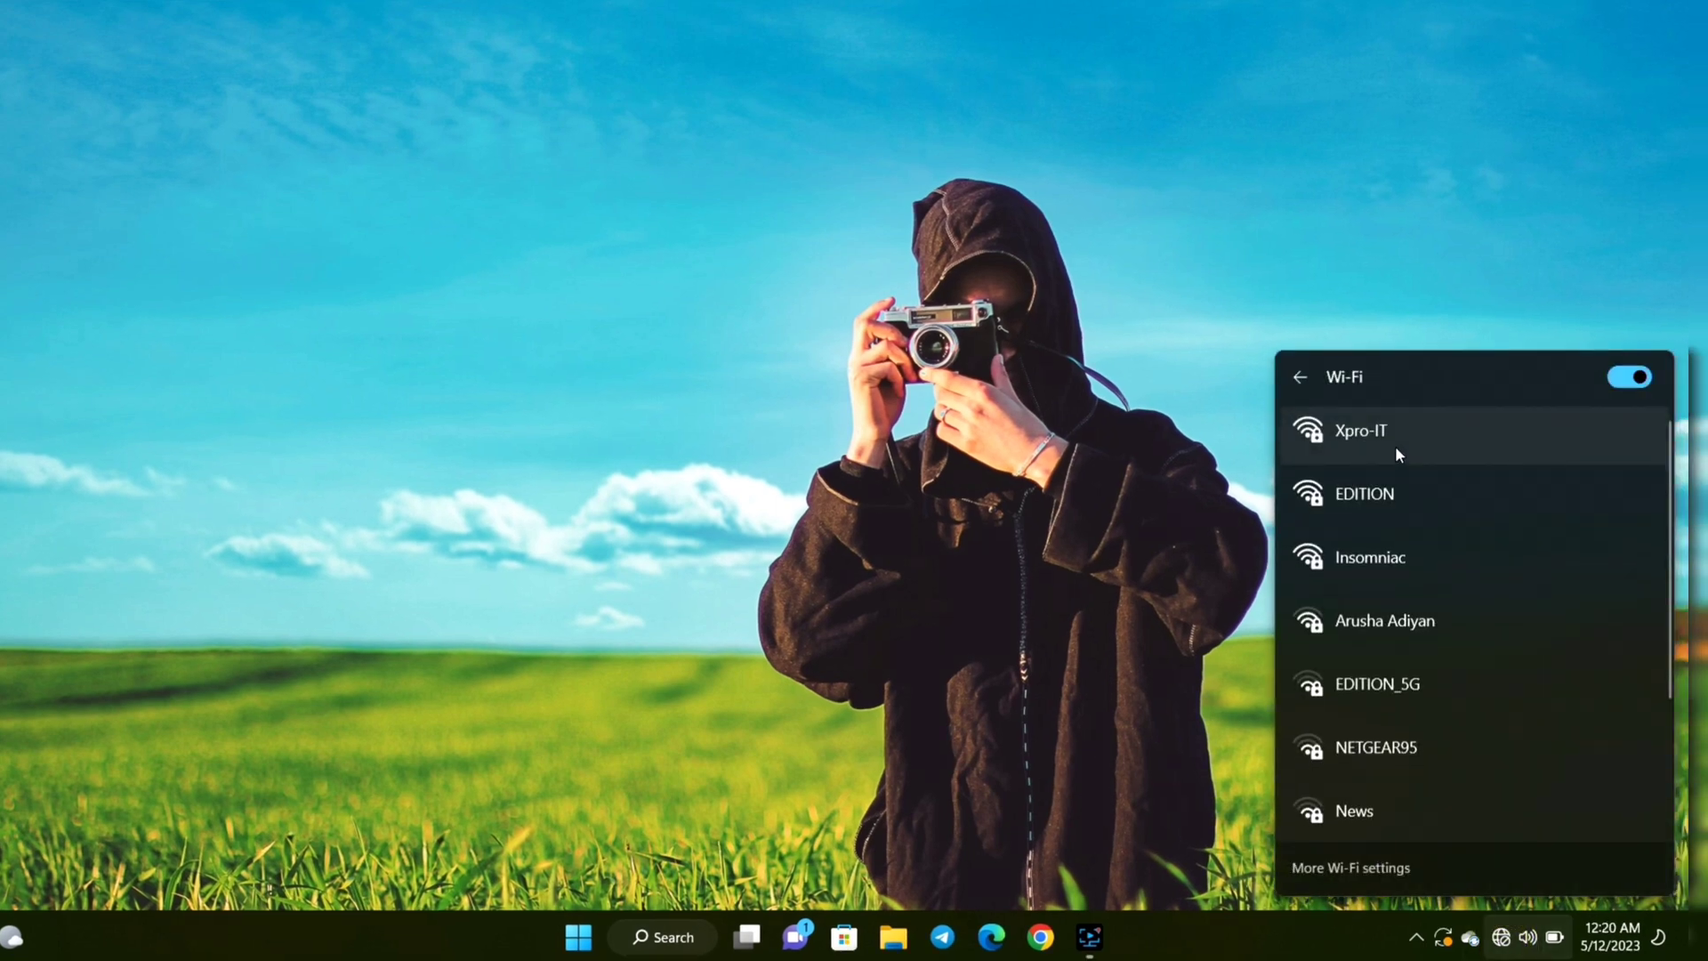
right_click(1395, 454)
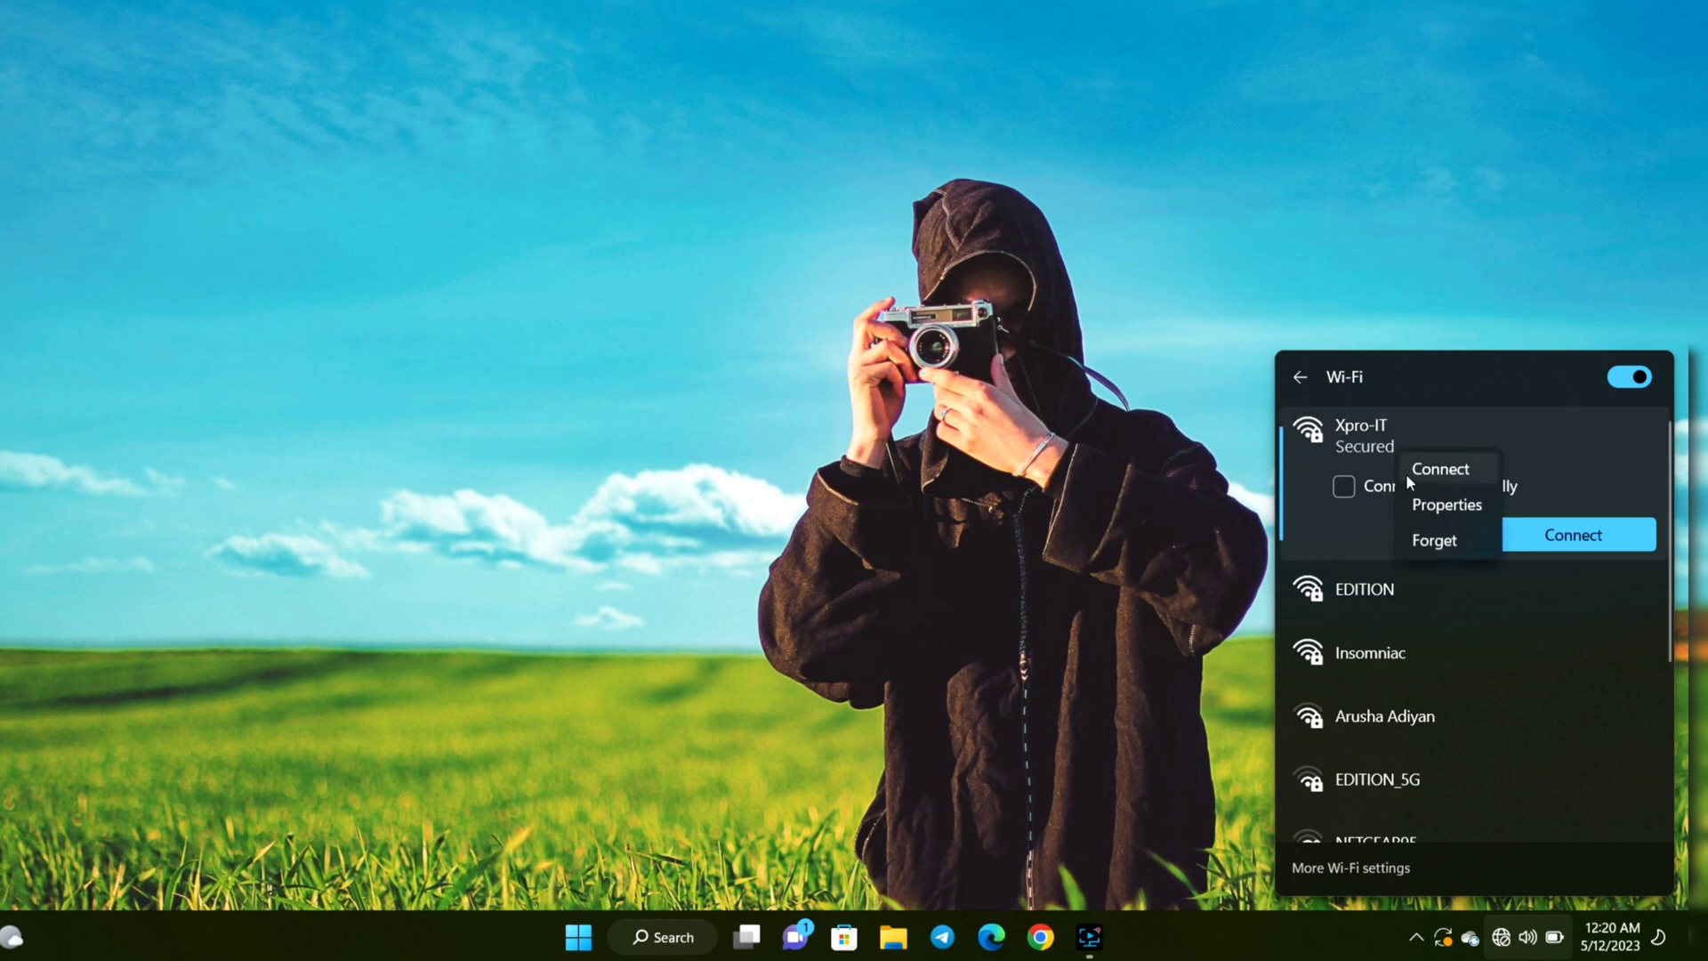
left_click(1432, 541)
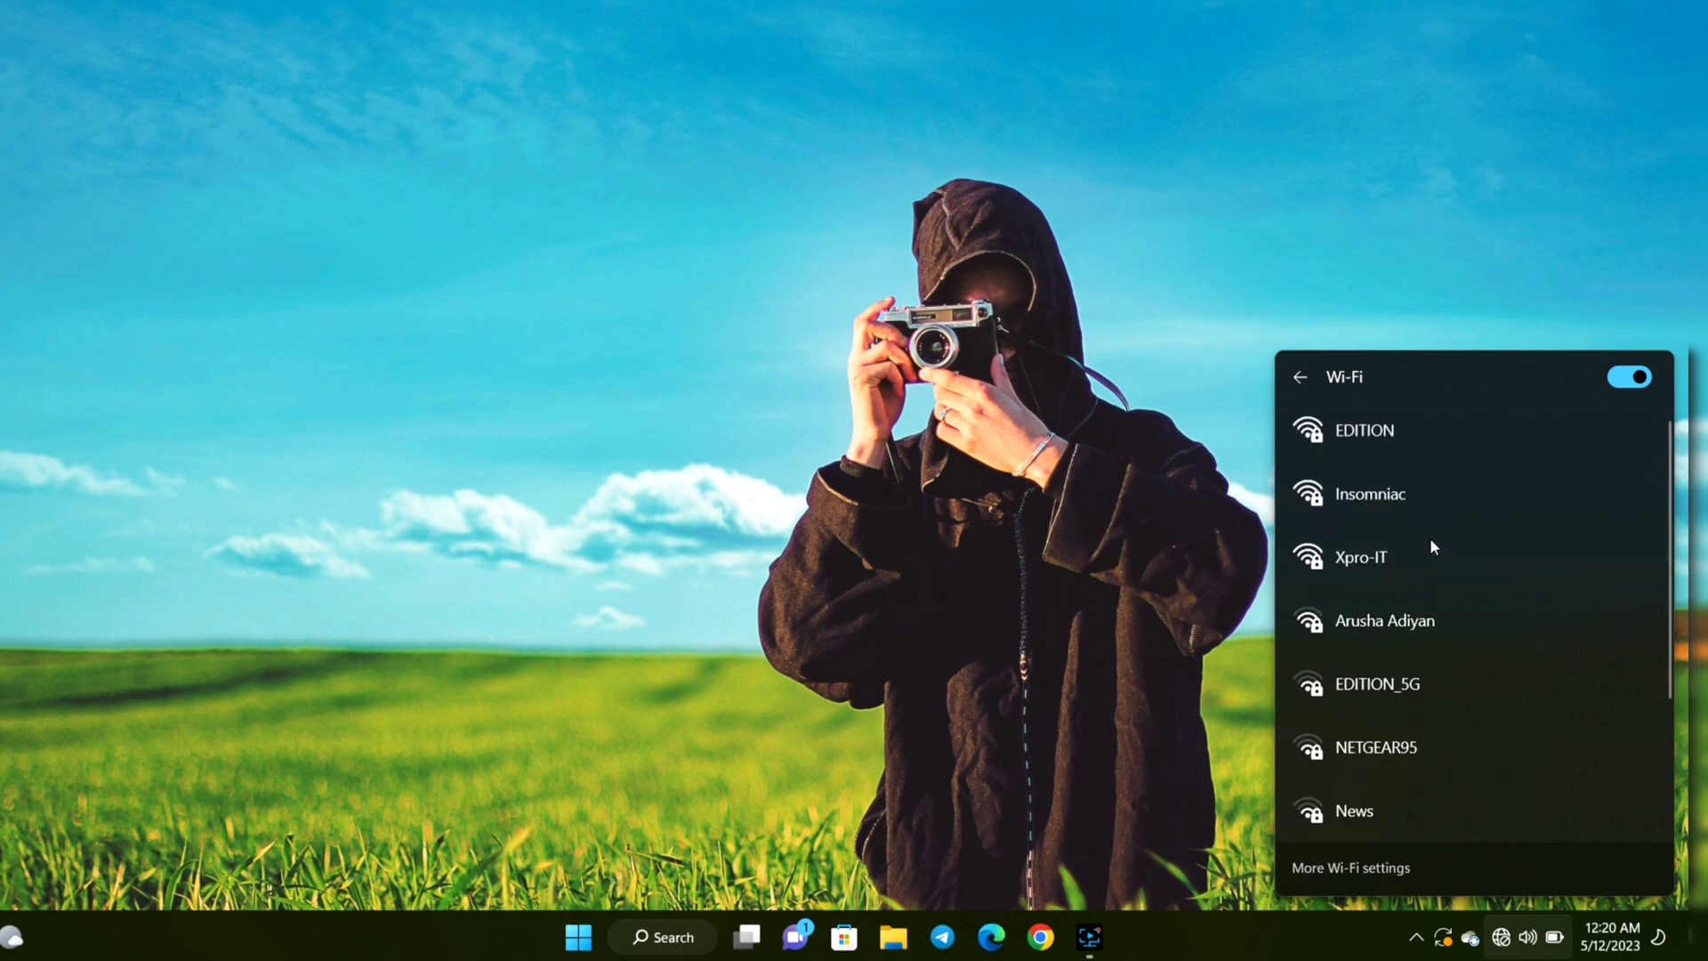
- Connect to Xpro-IT and submit its network security key
left_click(1402, 547)
left_click(1498, 657)
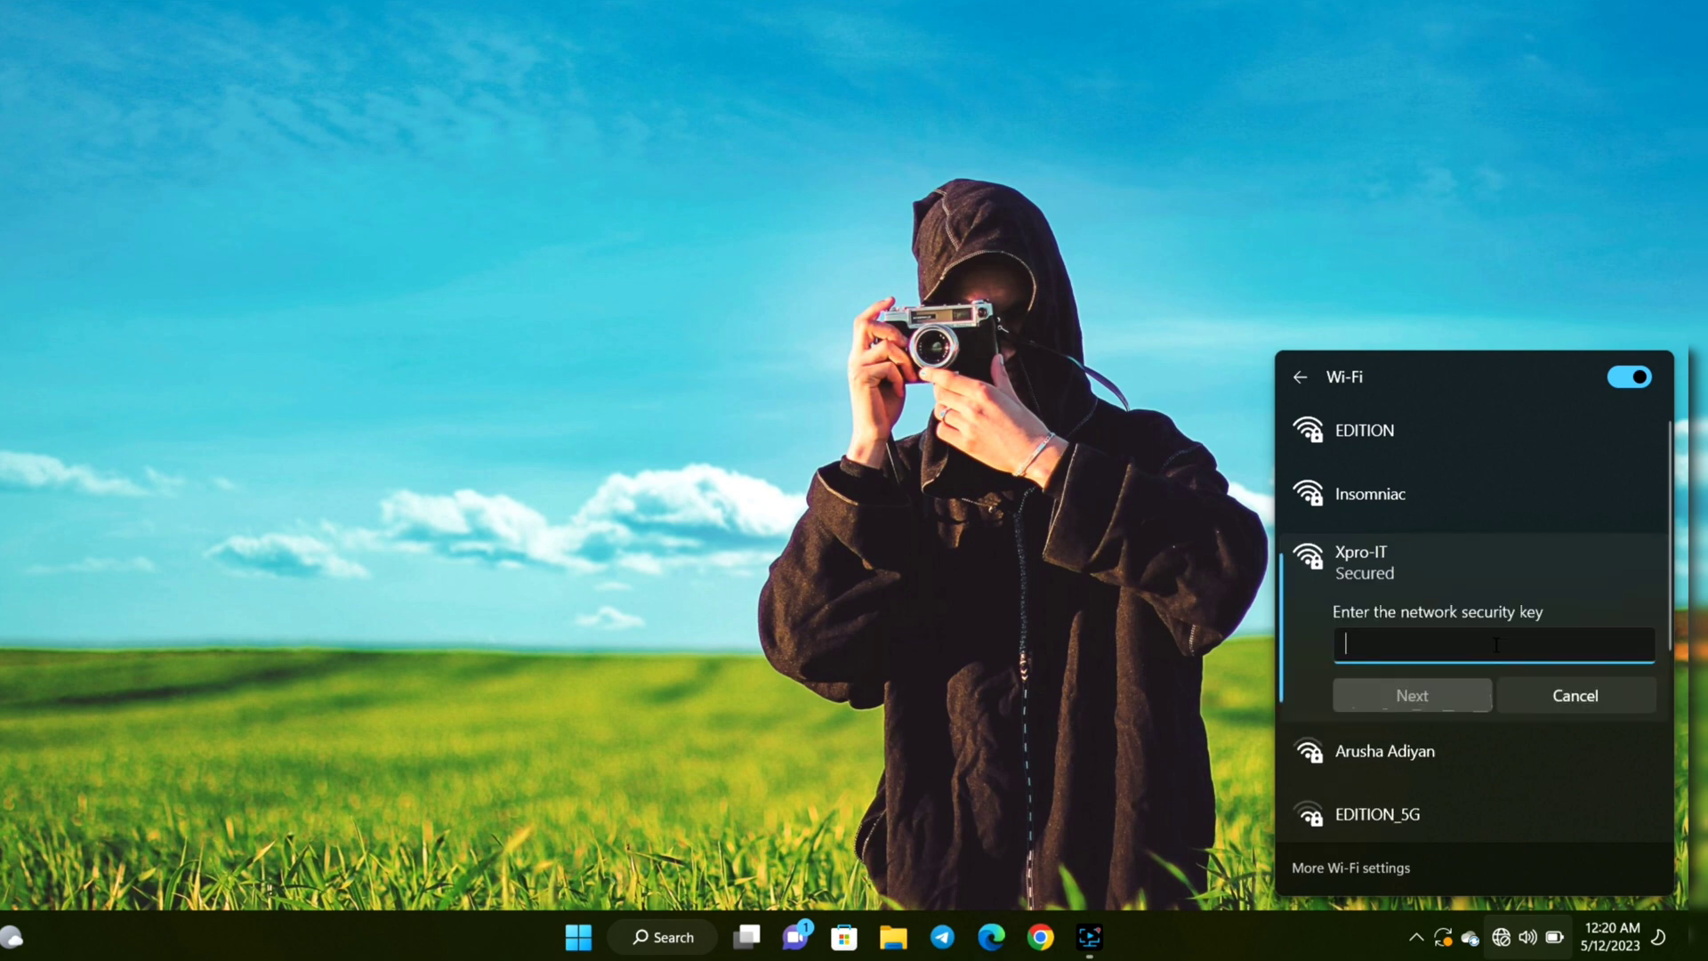
type("a")
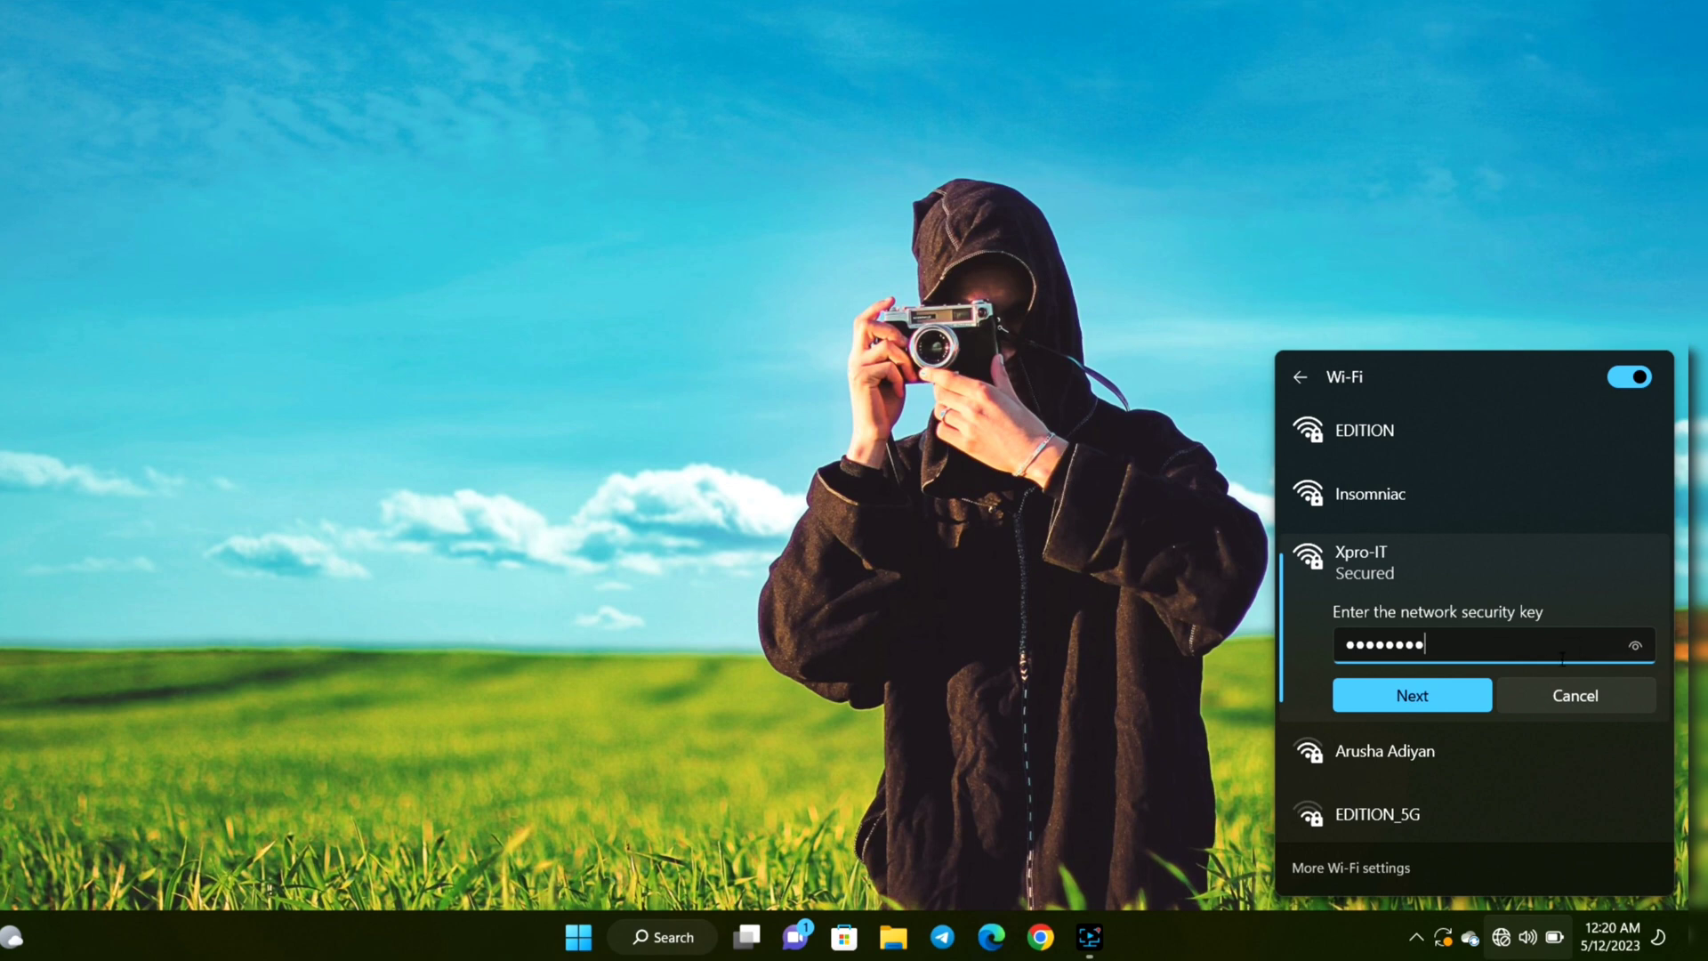
left_click(1439, 698)
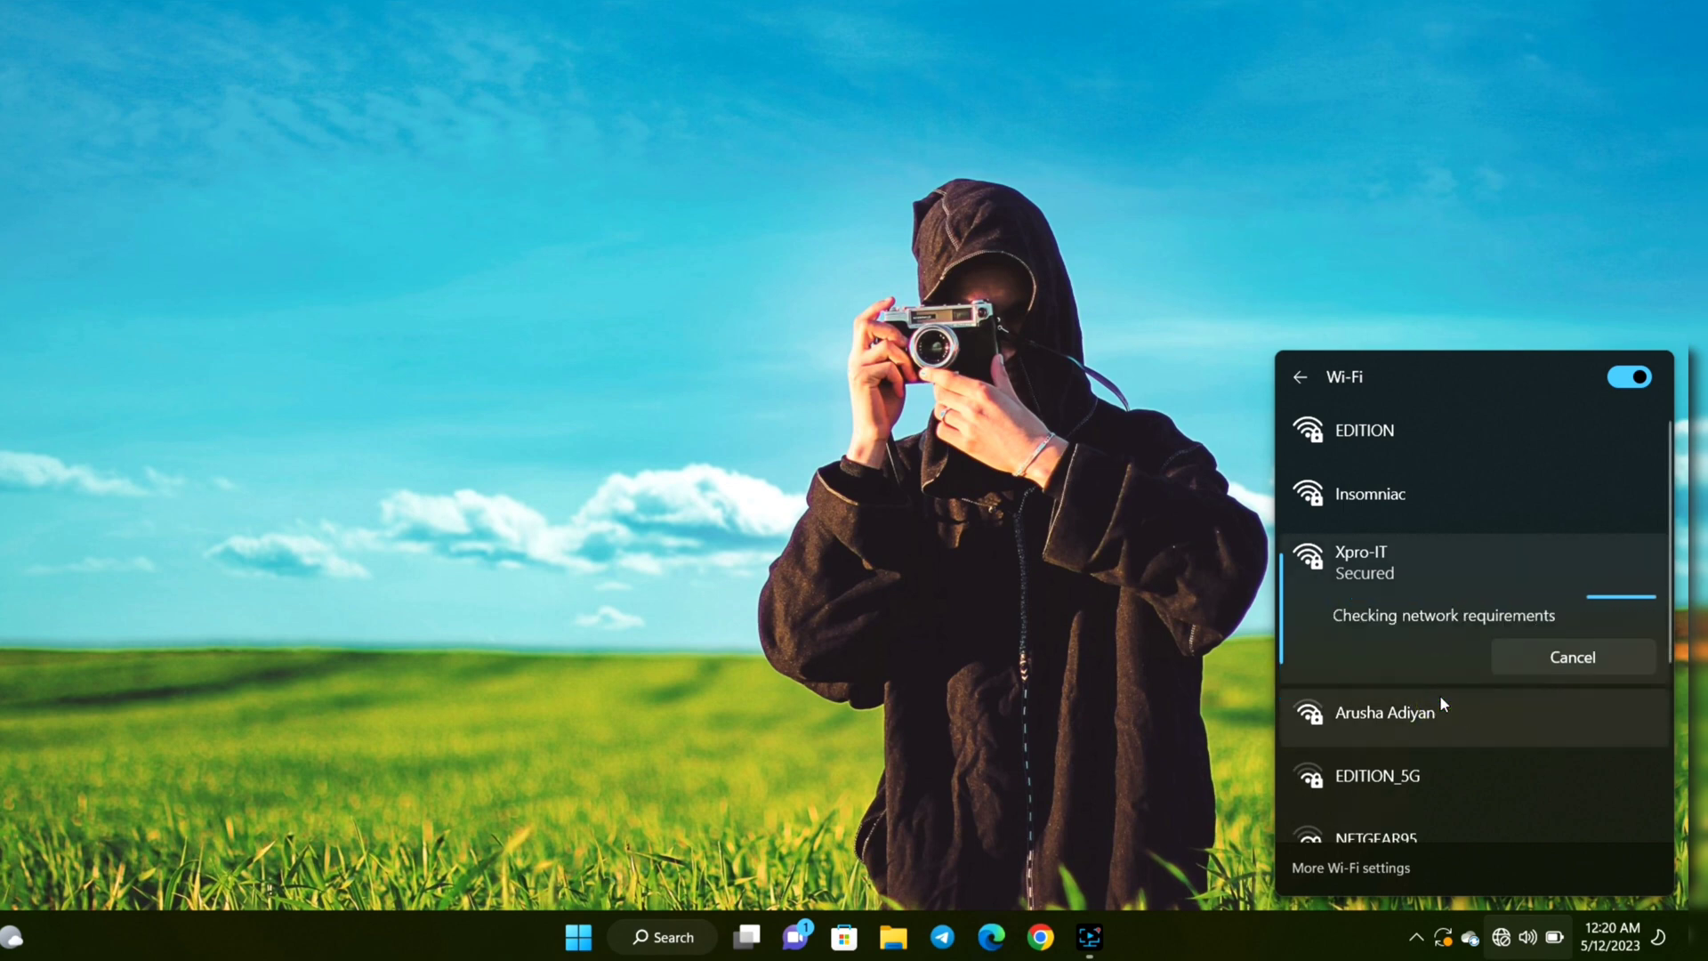